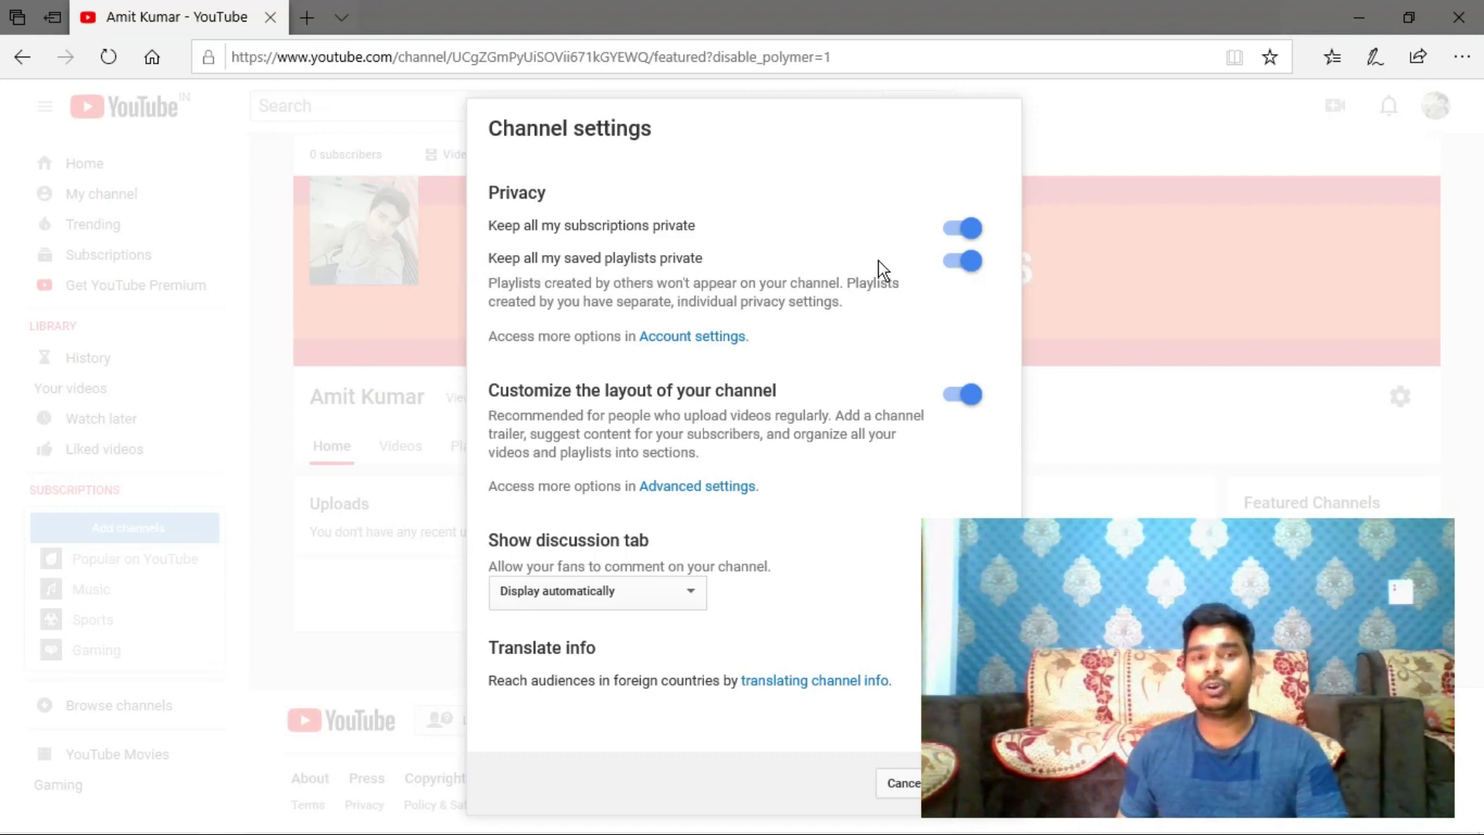
- Open the channel's Advanced settings from the layout customization section of the Channel settings
drag(498, 336, 618, 337)
click(794, 332)
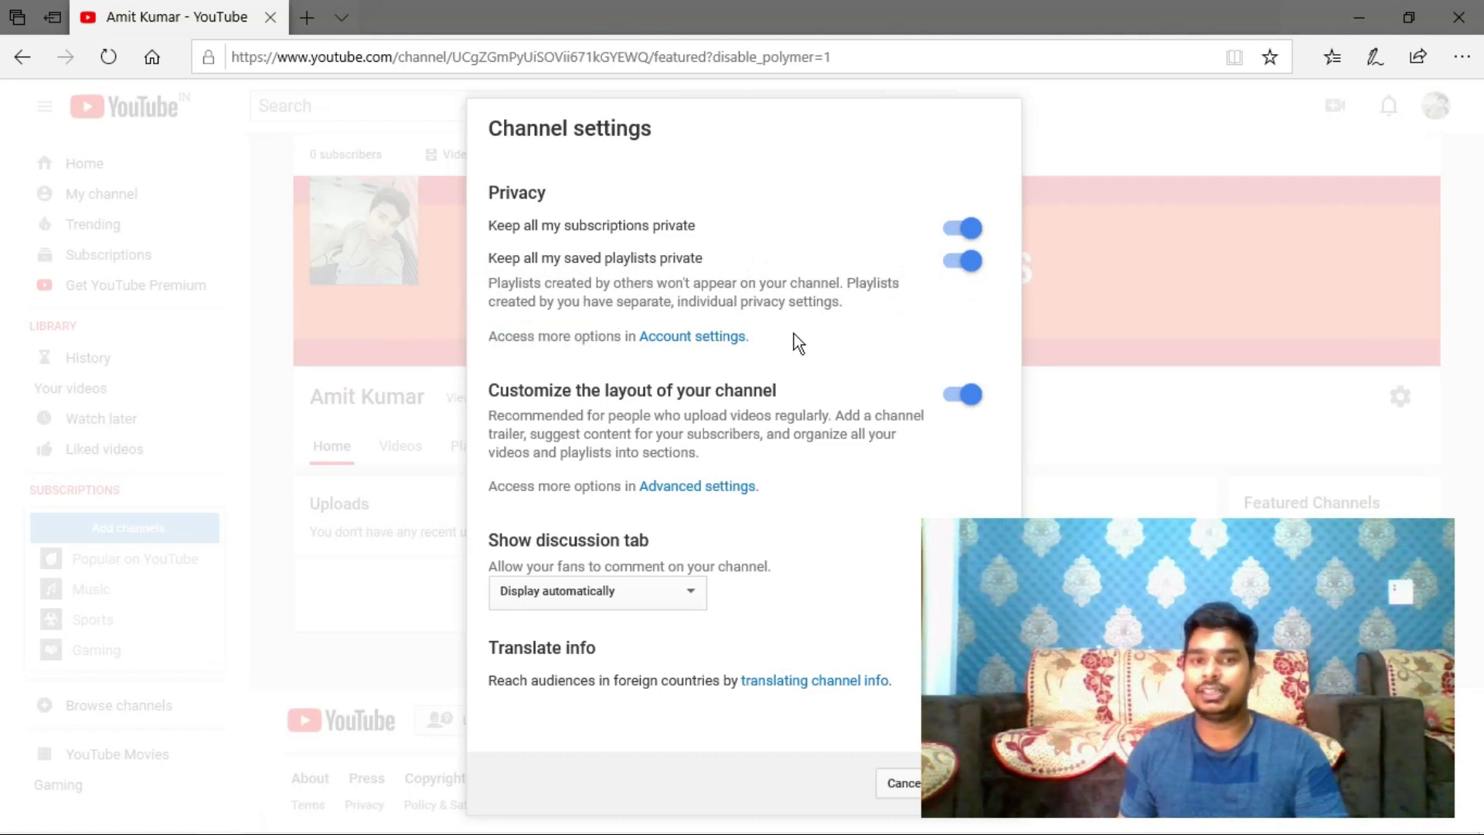
drag(486, 337, 750, 341)
click(808, 334)
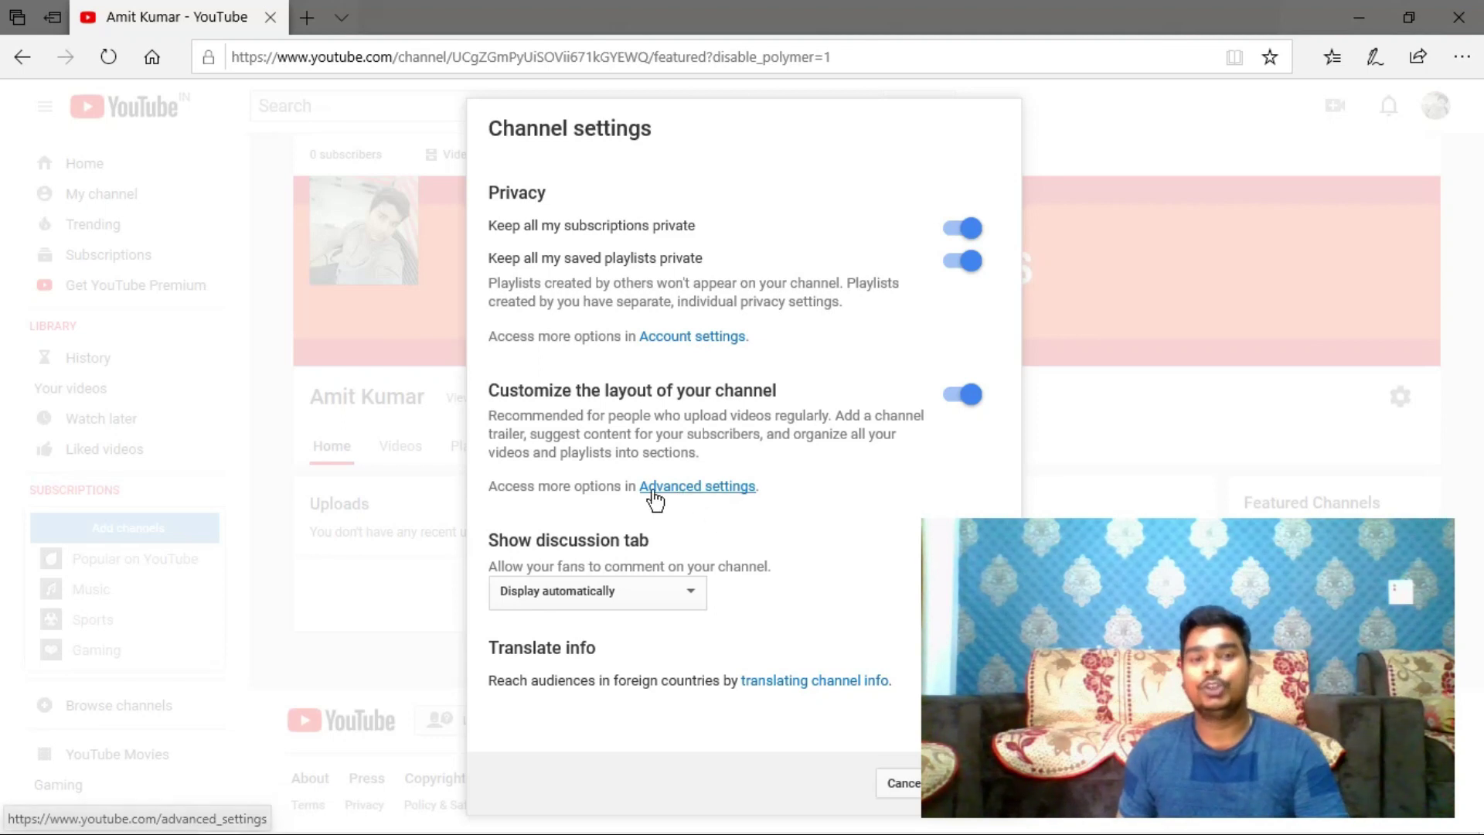
click(709, 489)
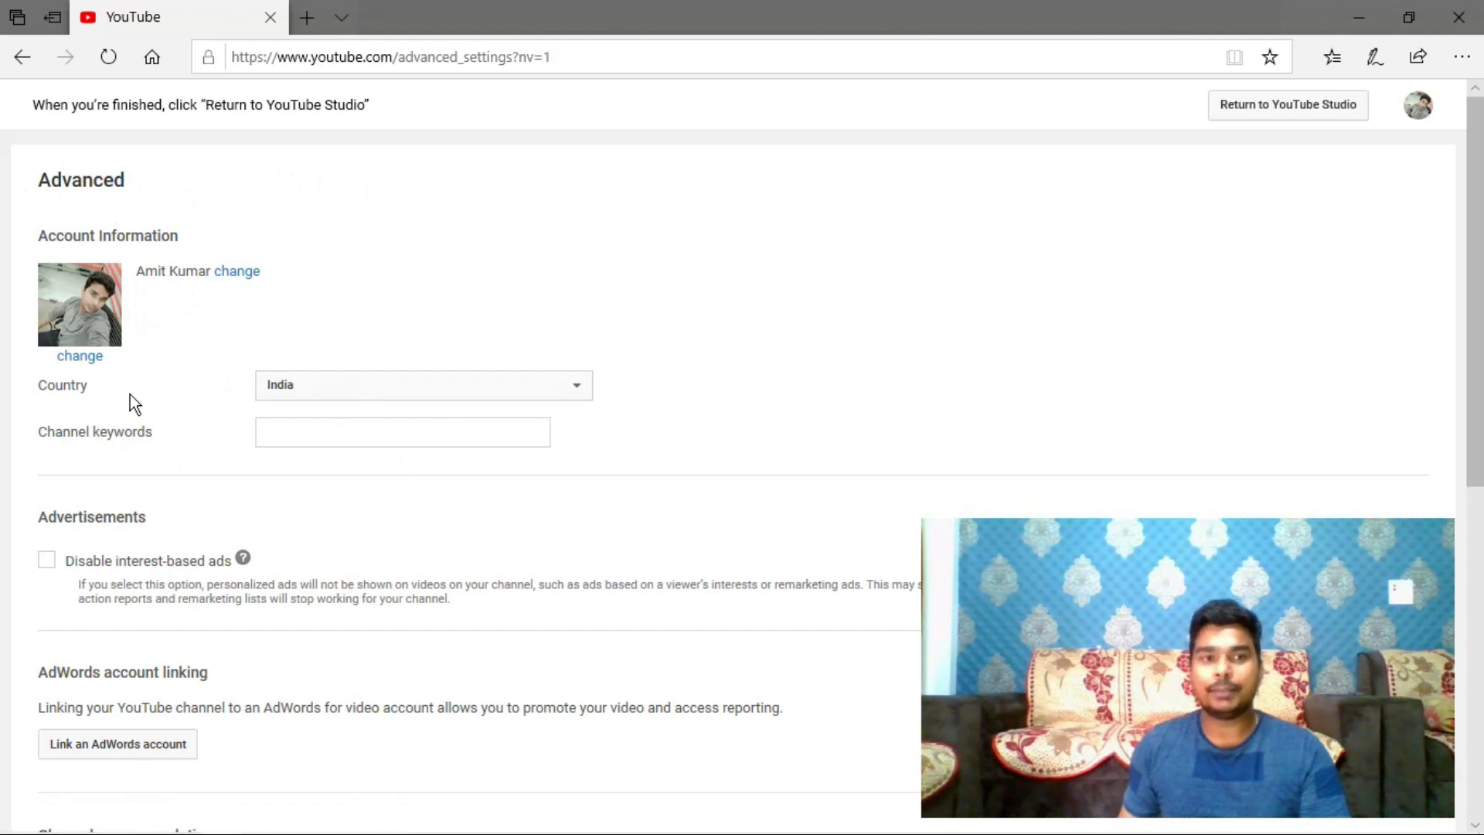
- Select India as the channel's country in the account information
click(568, 388)
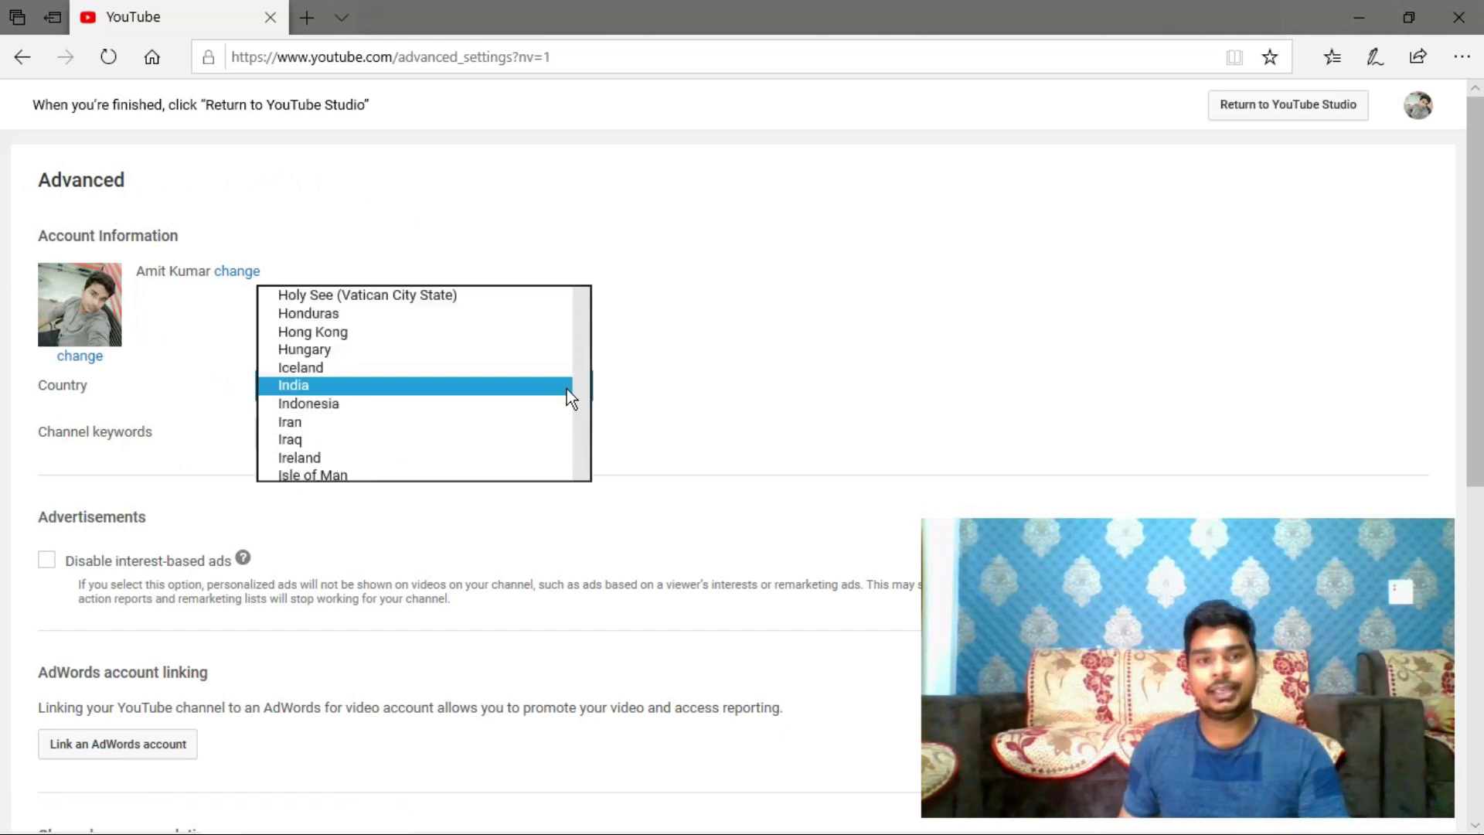
click(568, 387)
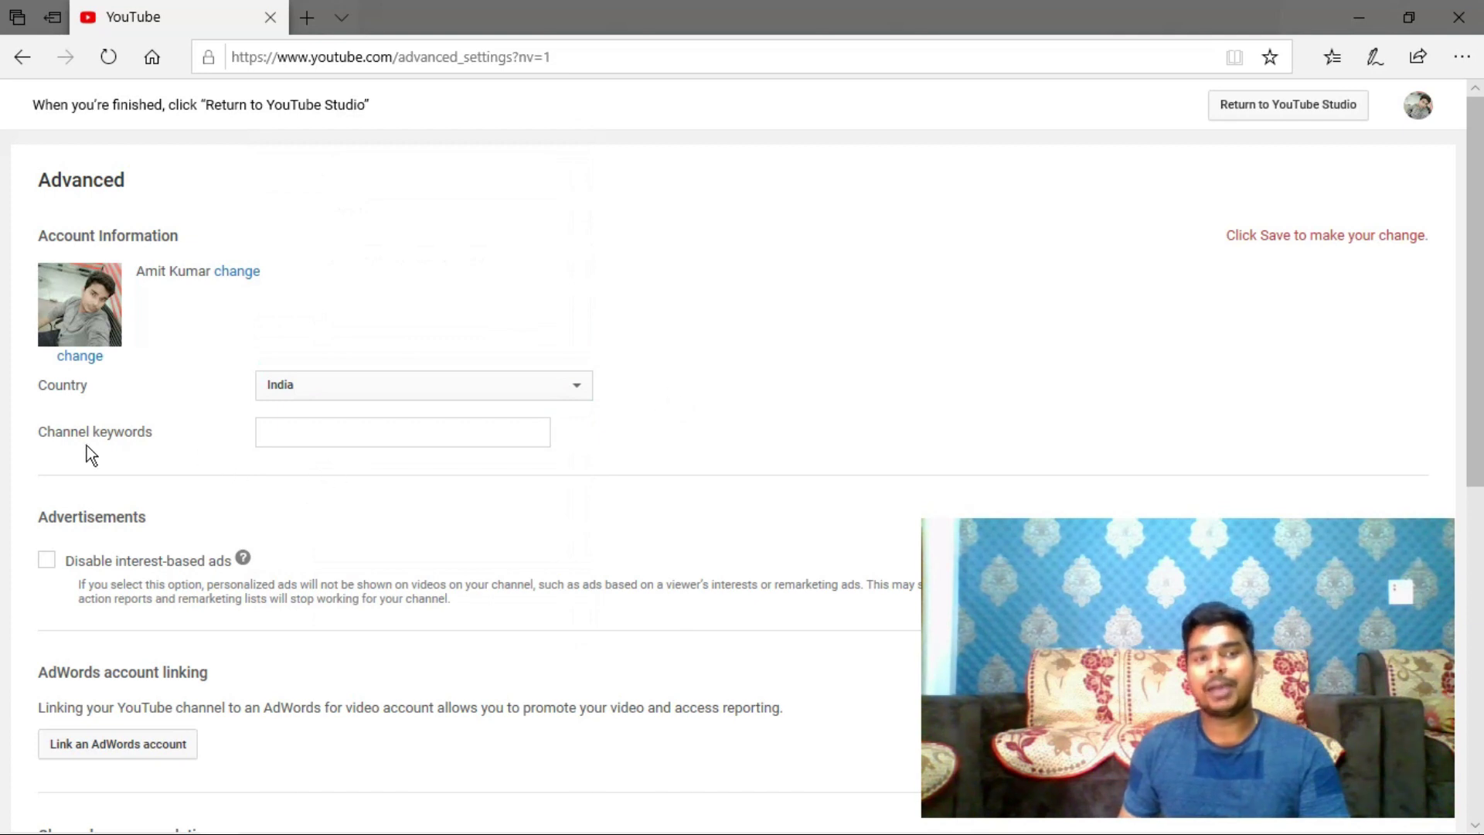
- Examine the channel keywords field, the interest-based ads option and the AdWords account linking section
click(336, 439)
click(842, 429)
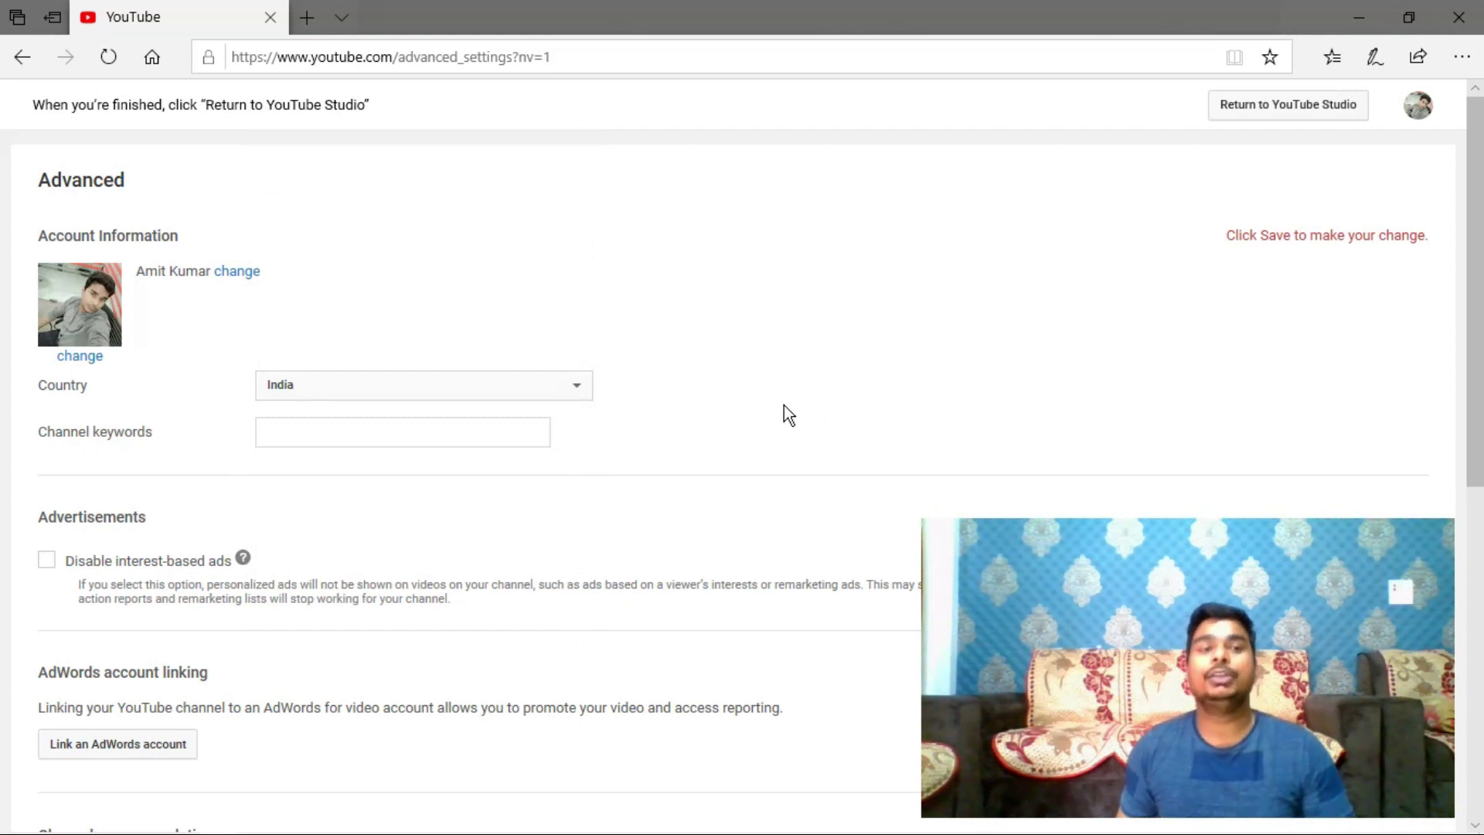
click(461, 427)
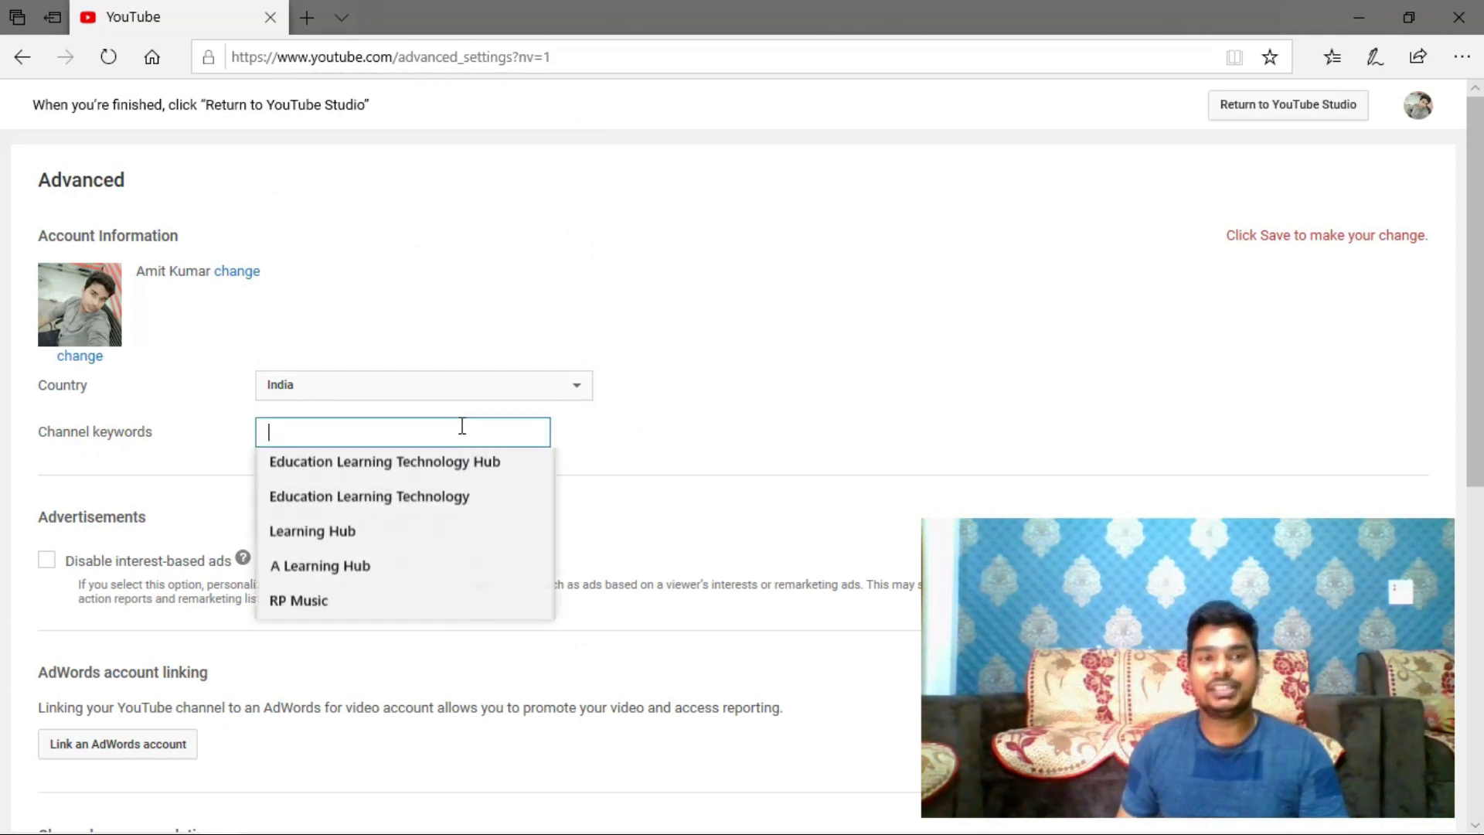
click(738, 491)
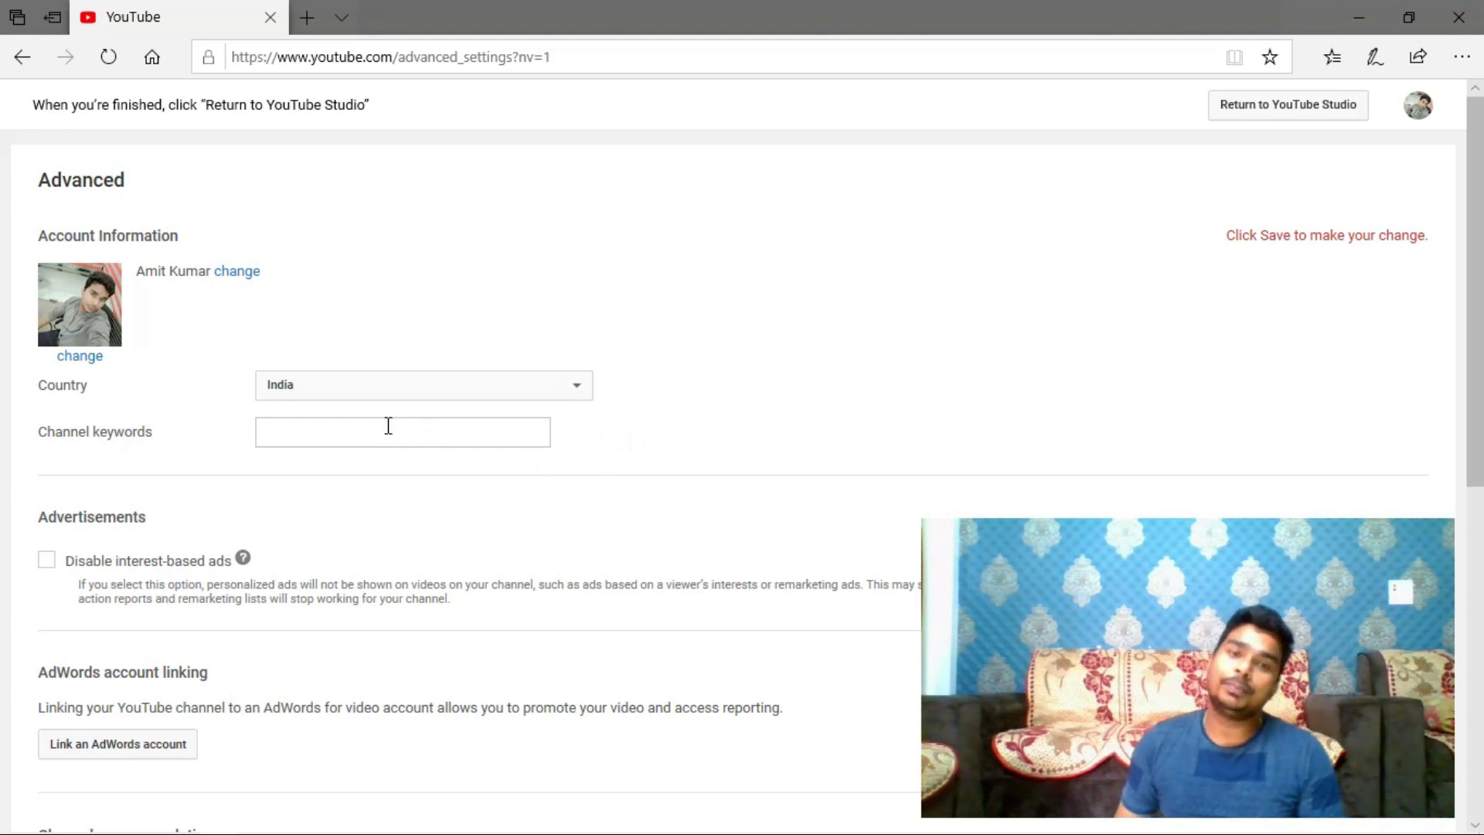
click(301, 434)
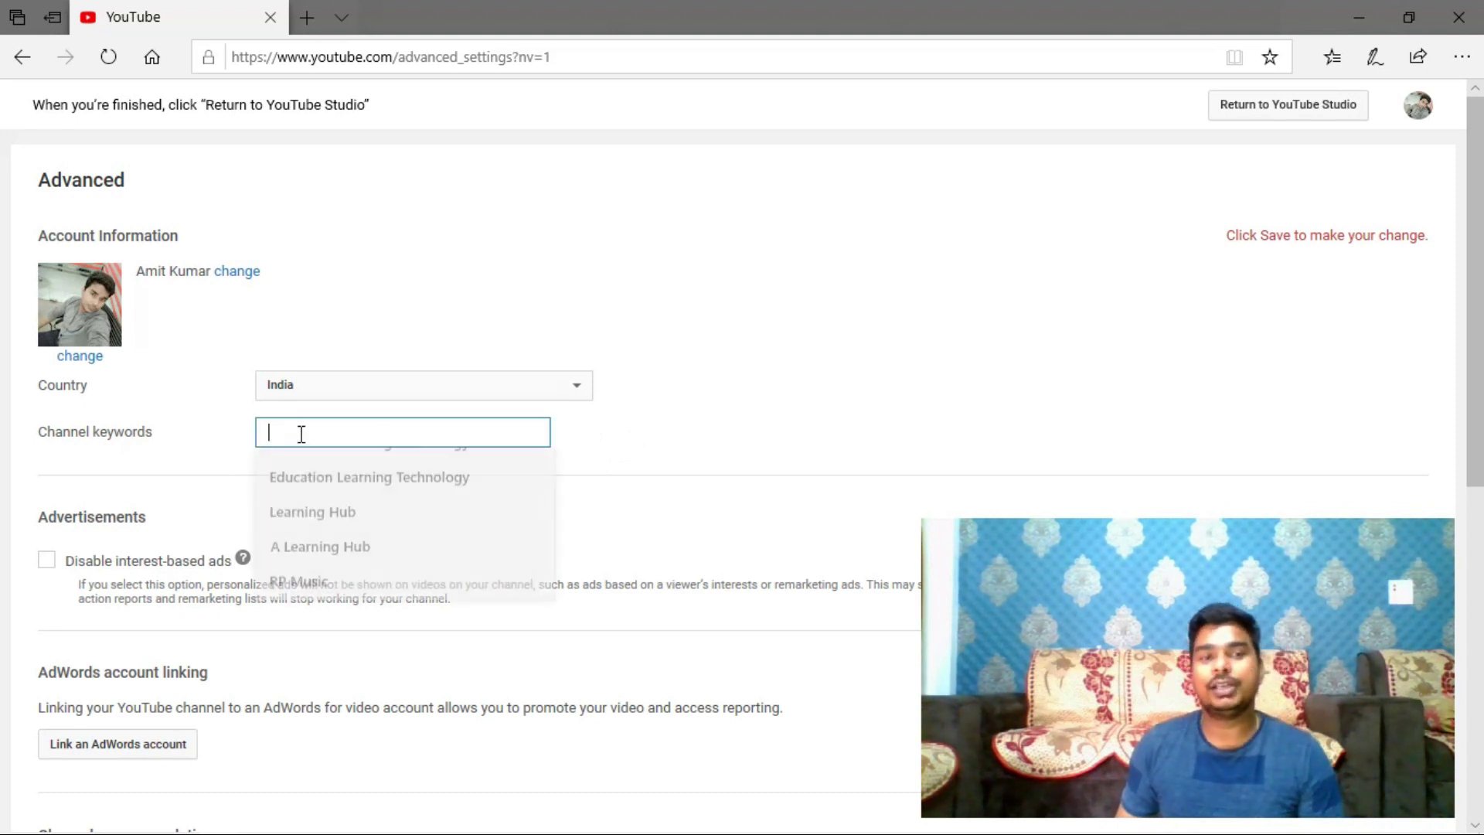
click(813, 434)
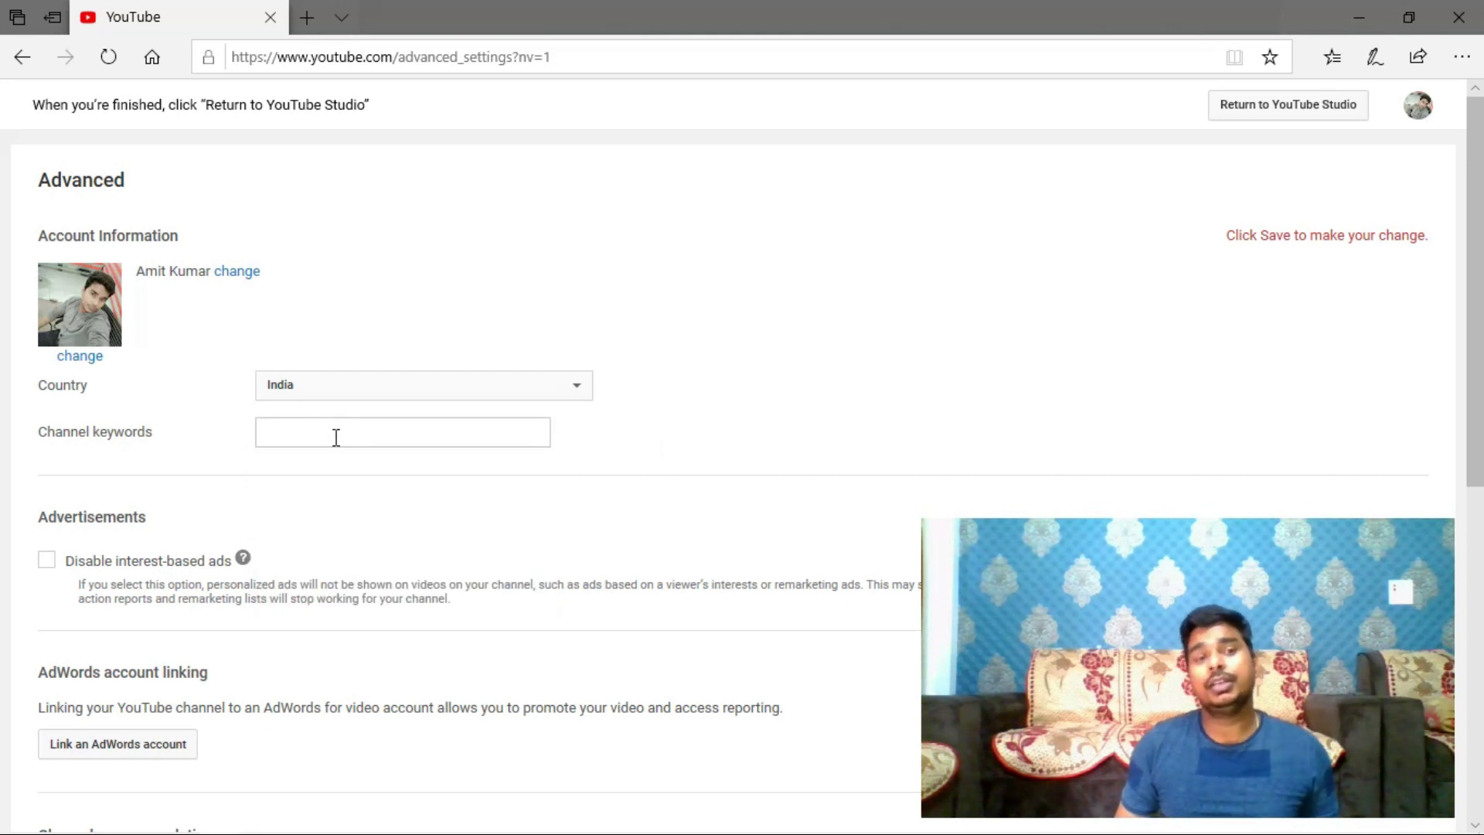
scroll(391, 448, down, 2)
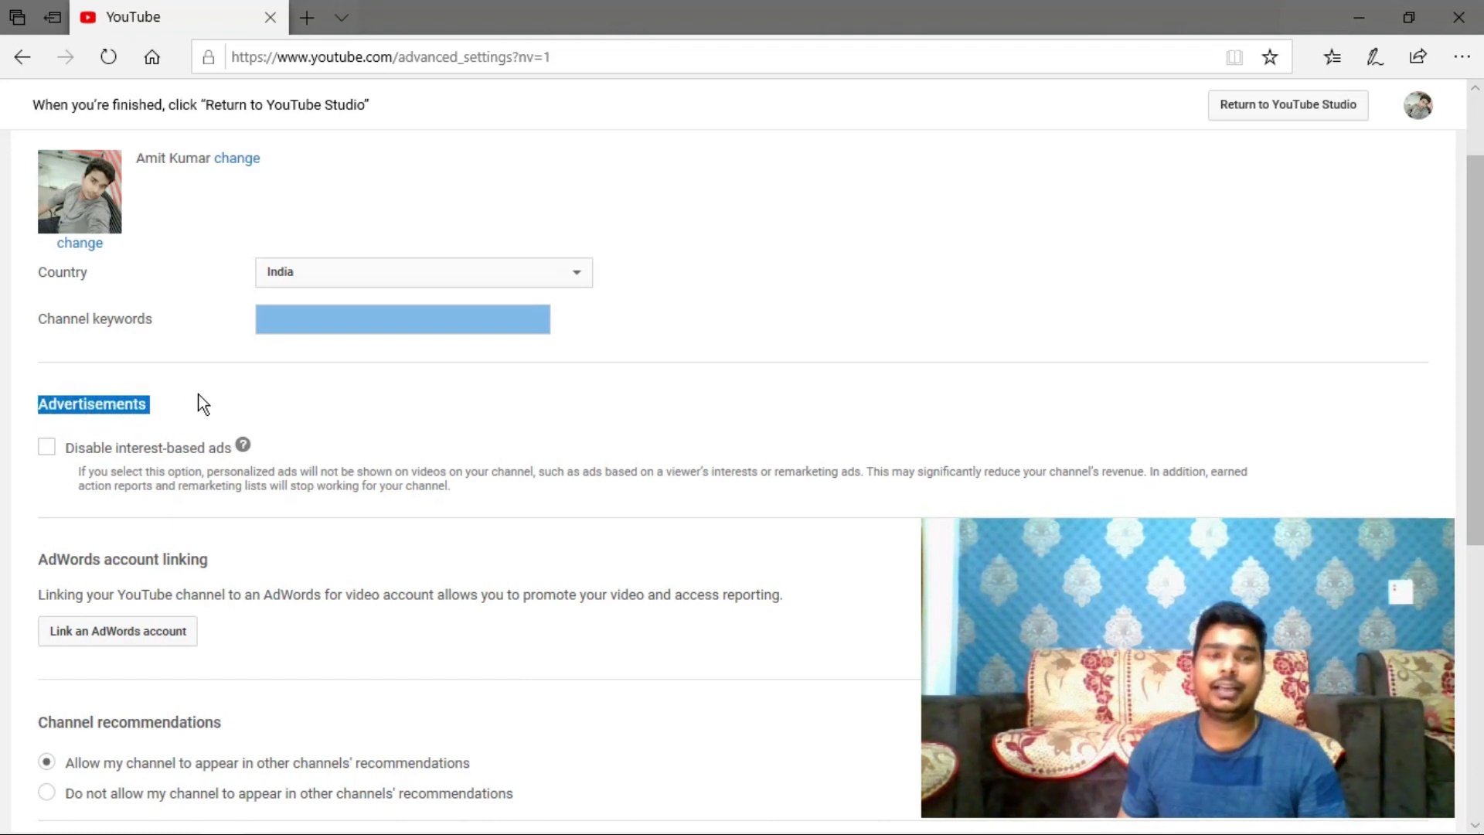
click(142, 434)
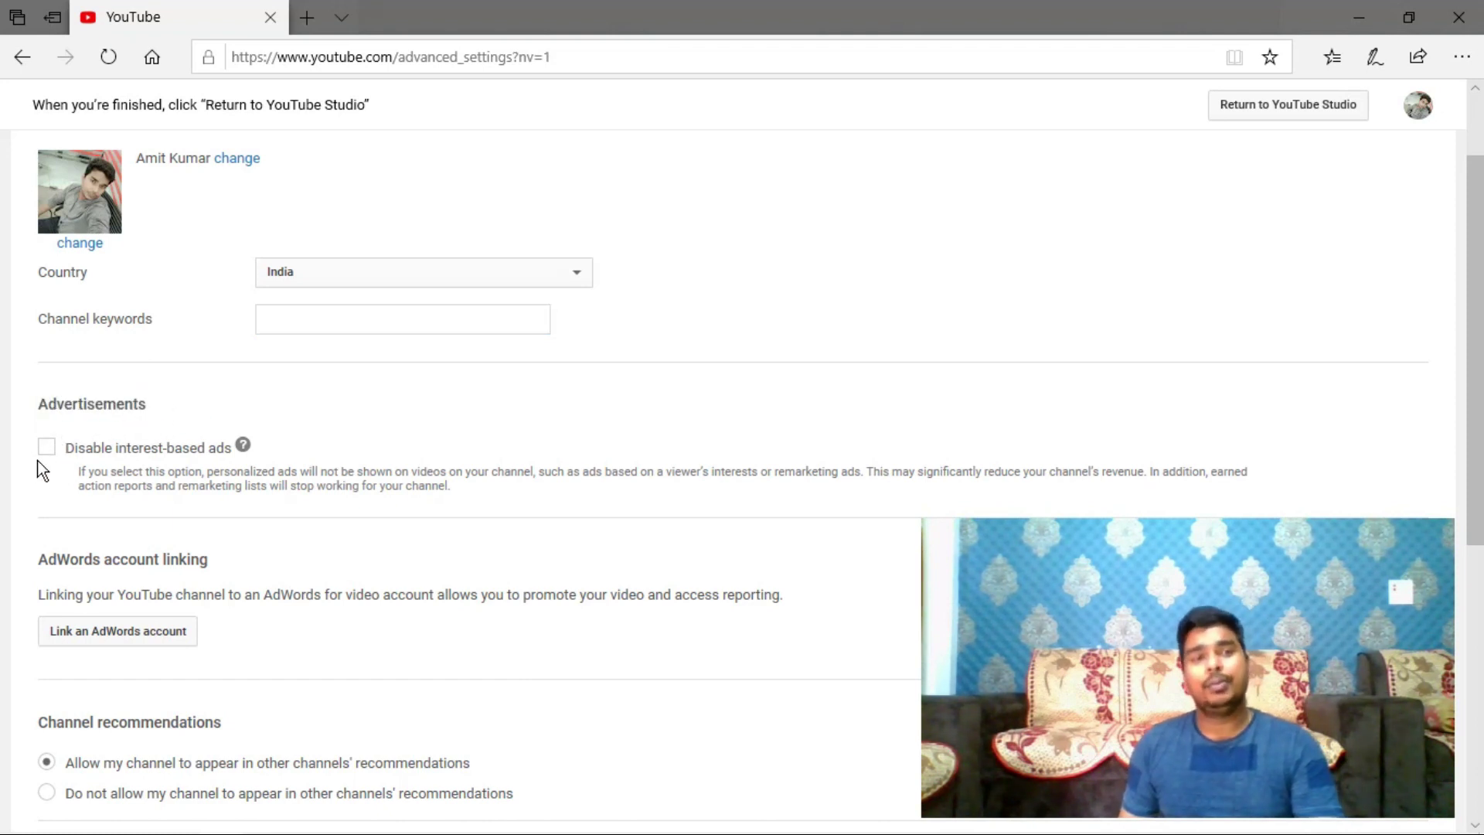
scroll(42, 469, down, 2)
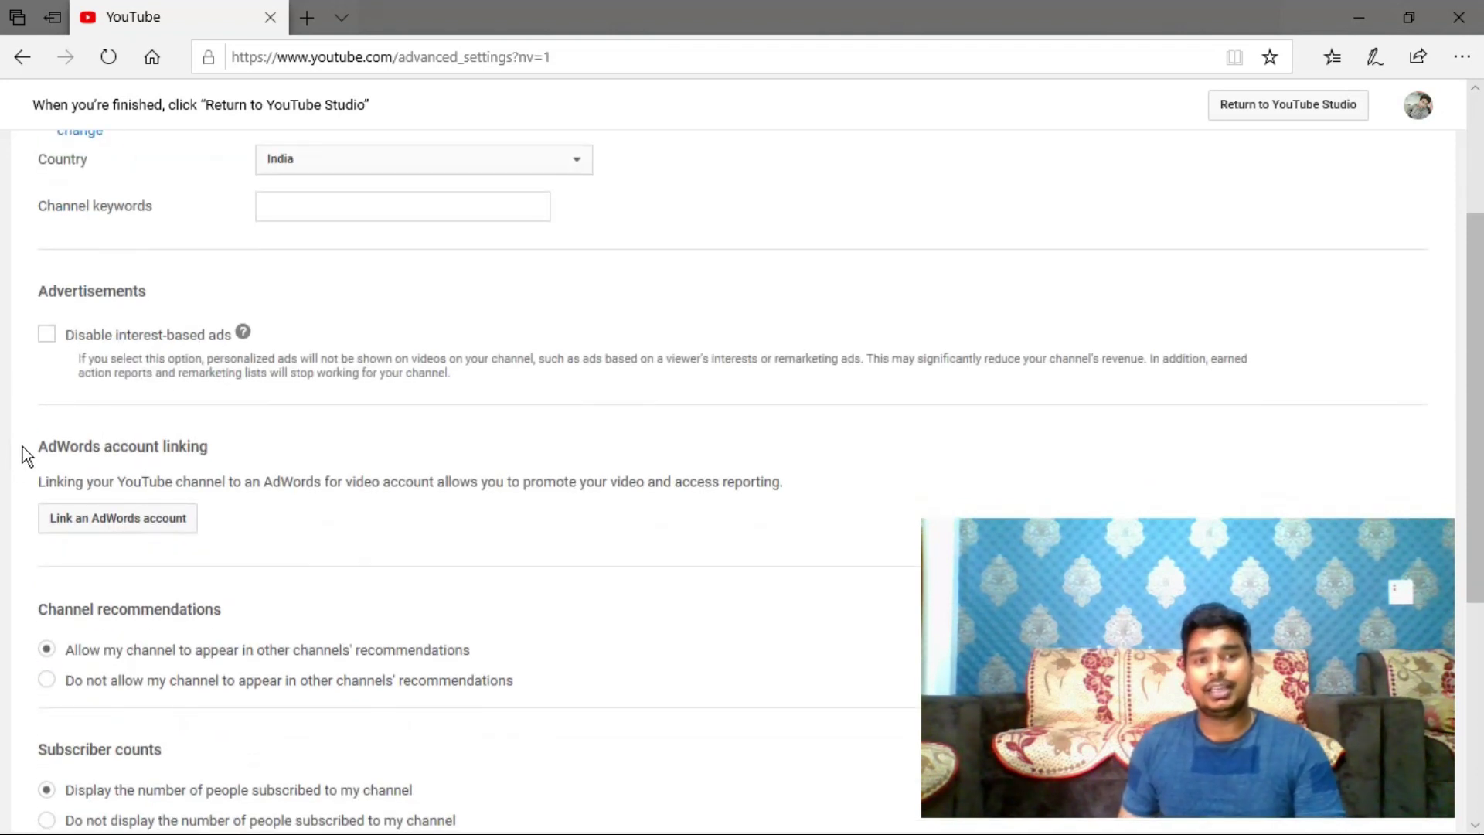
drag(33, 440, 118, 453)
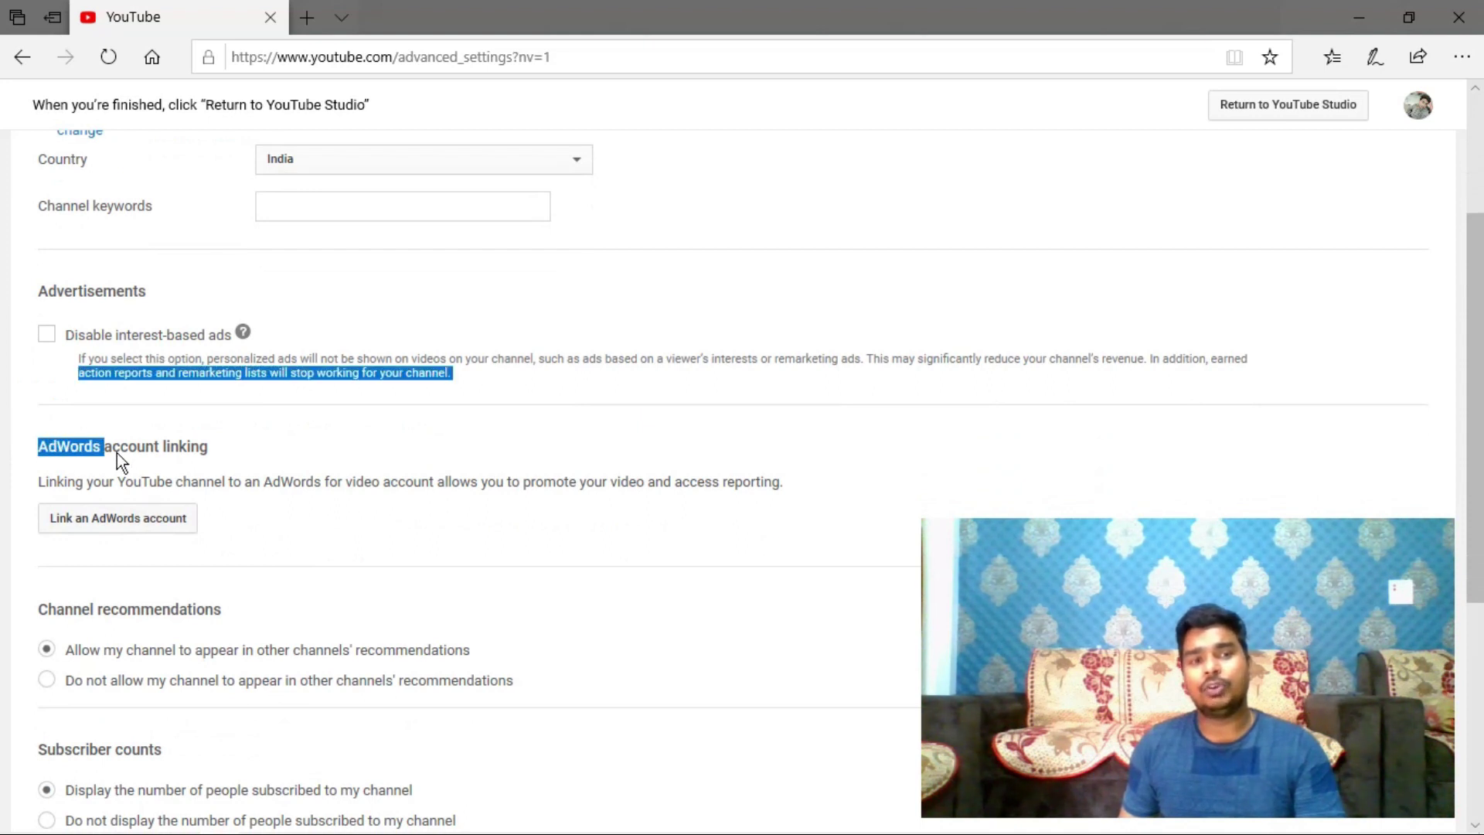
click(232, 448)
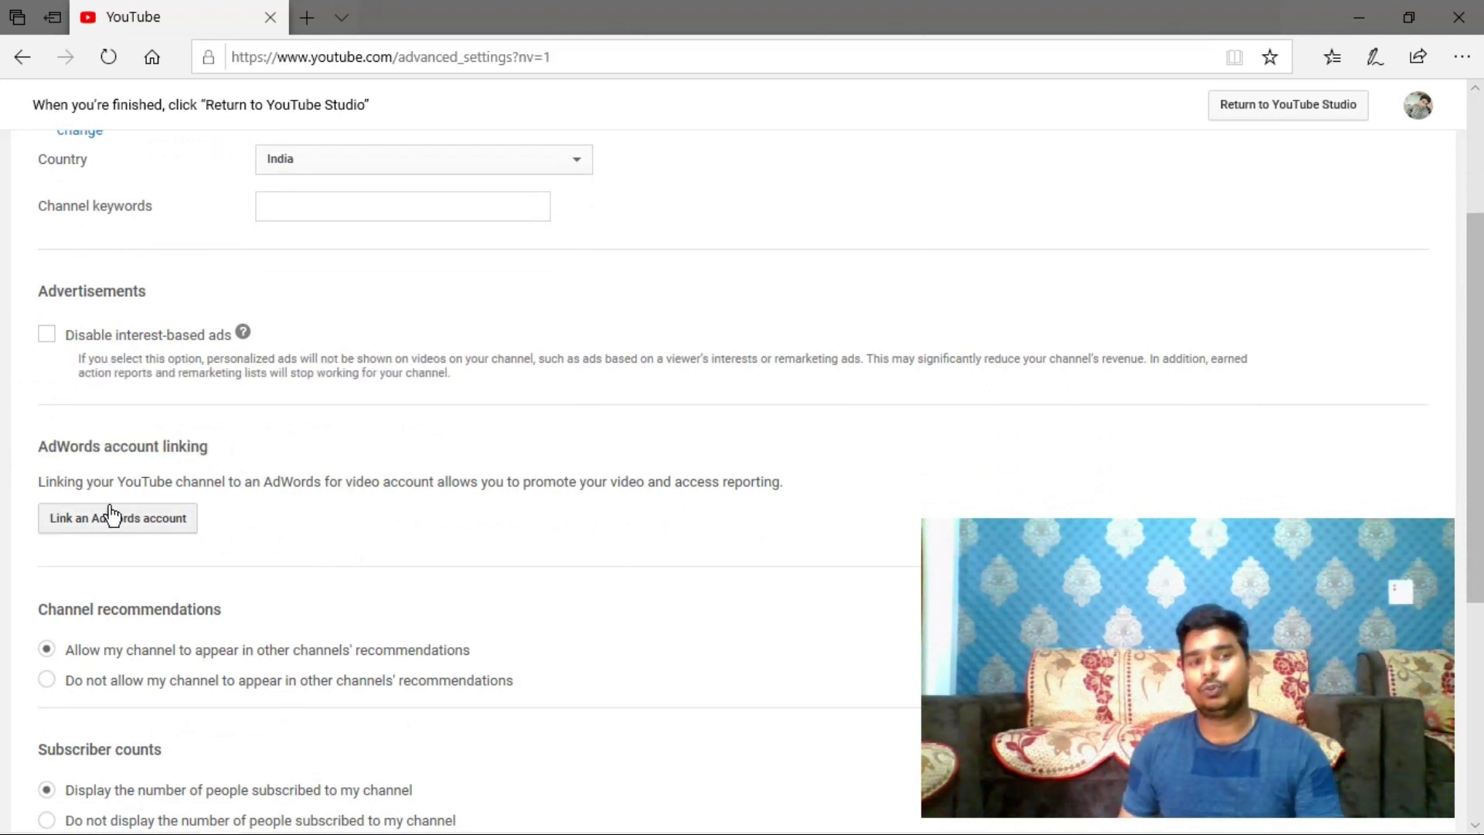
- Review the channel recommendations and subscriber counts options and the Google Analytics property tracking ID field
scroll(663, 495, down, 3)
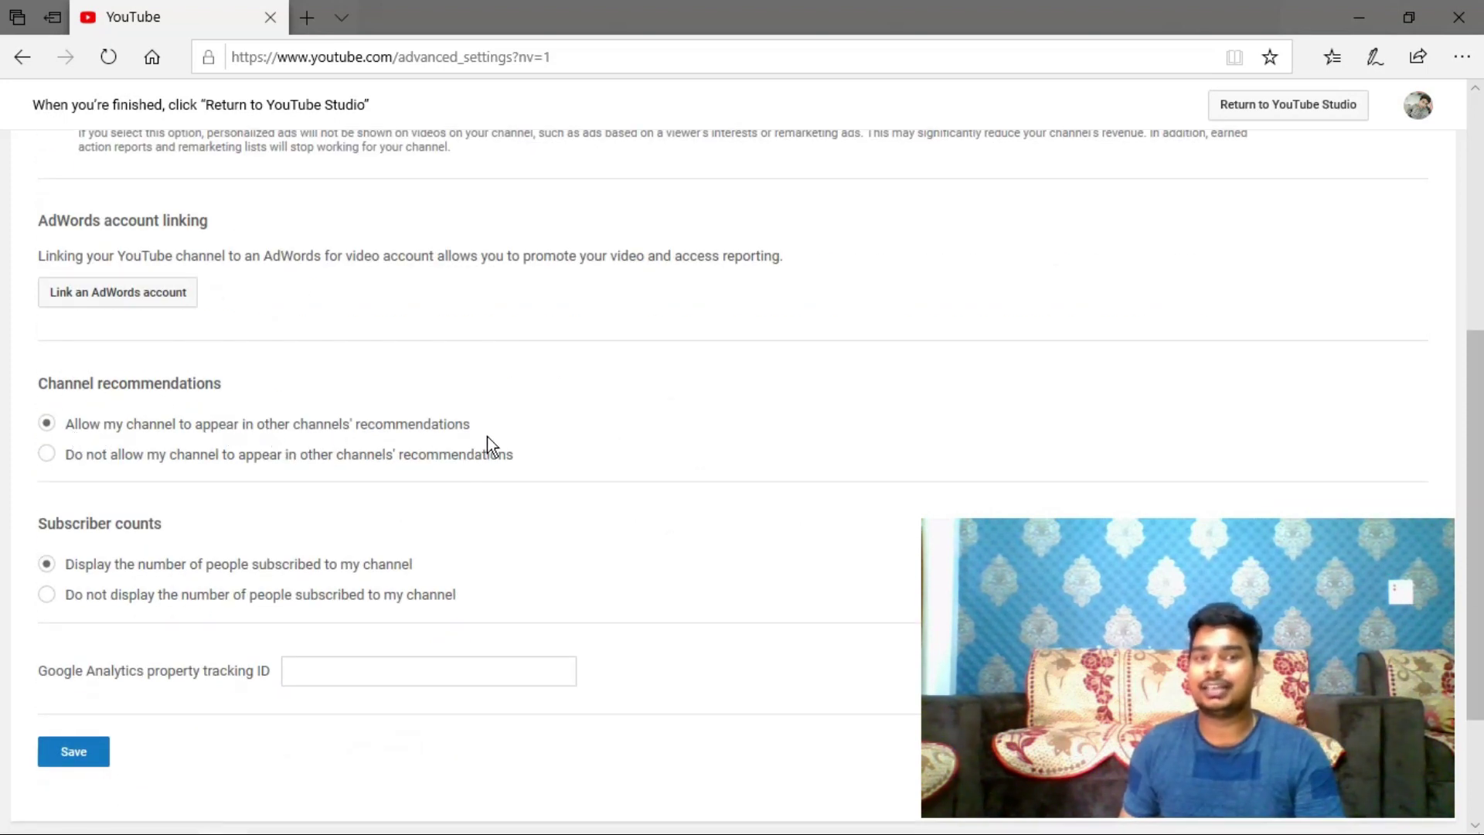
drag(489, 433, 109, 431)
click(36, 378)
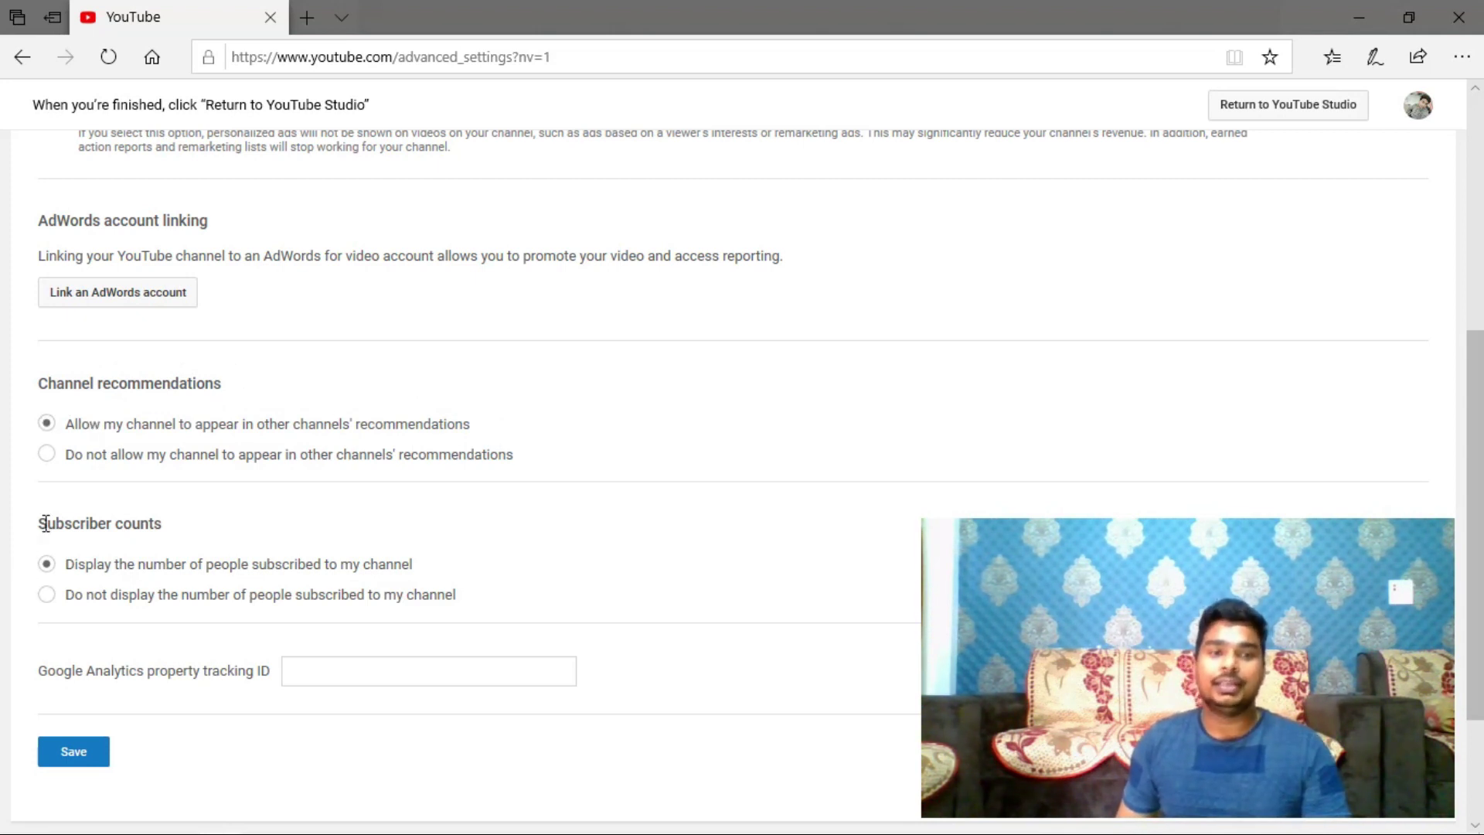
drag(136, 526, 162, 527)
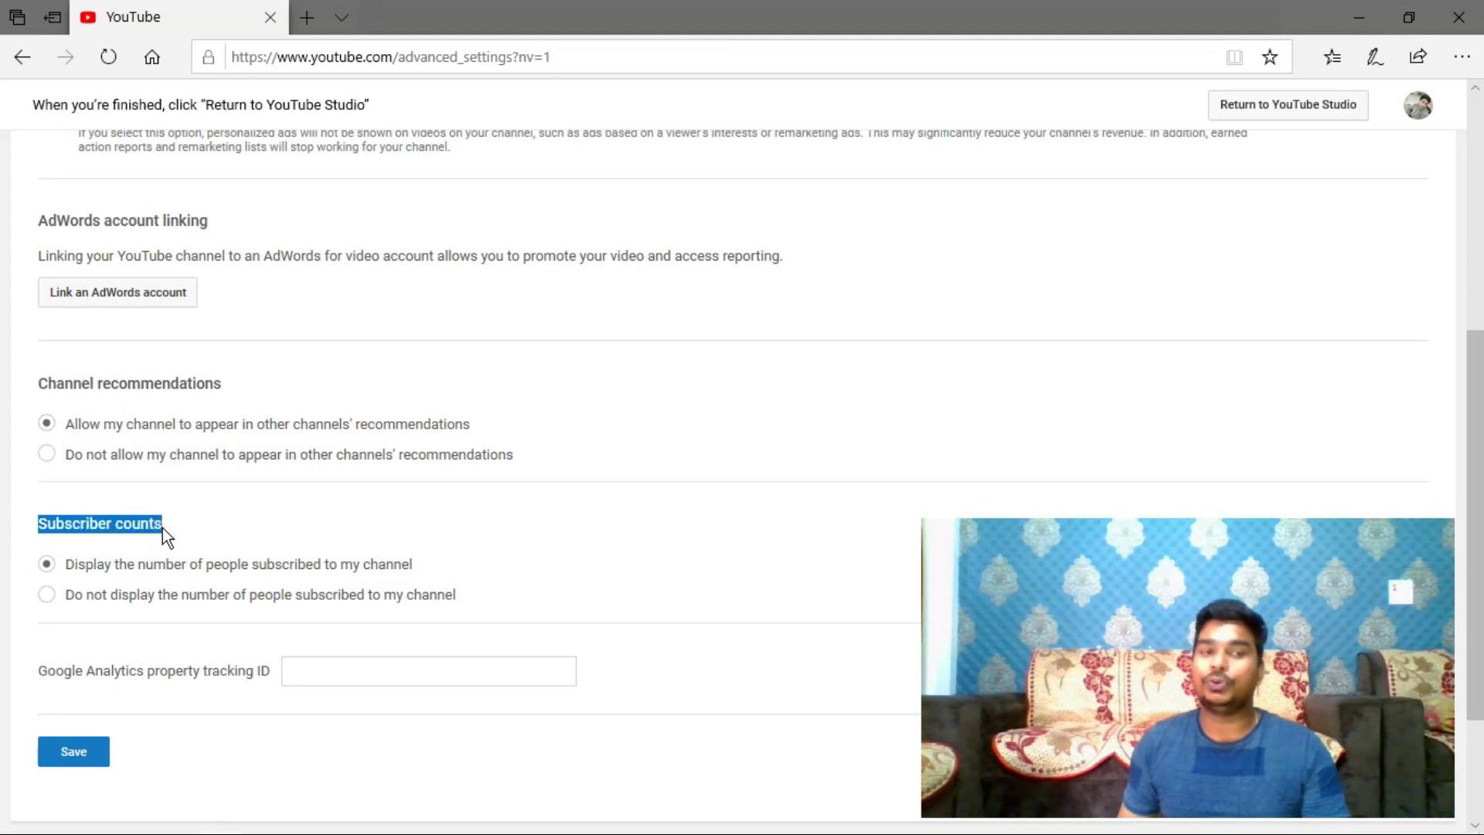
click(183, 527)
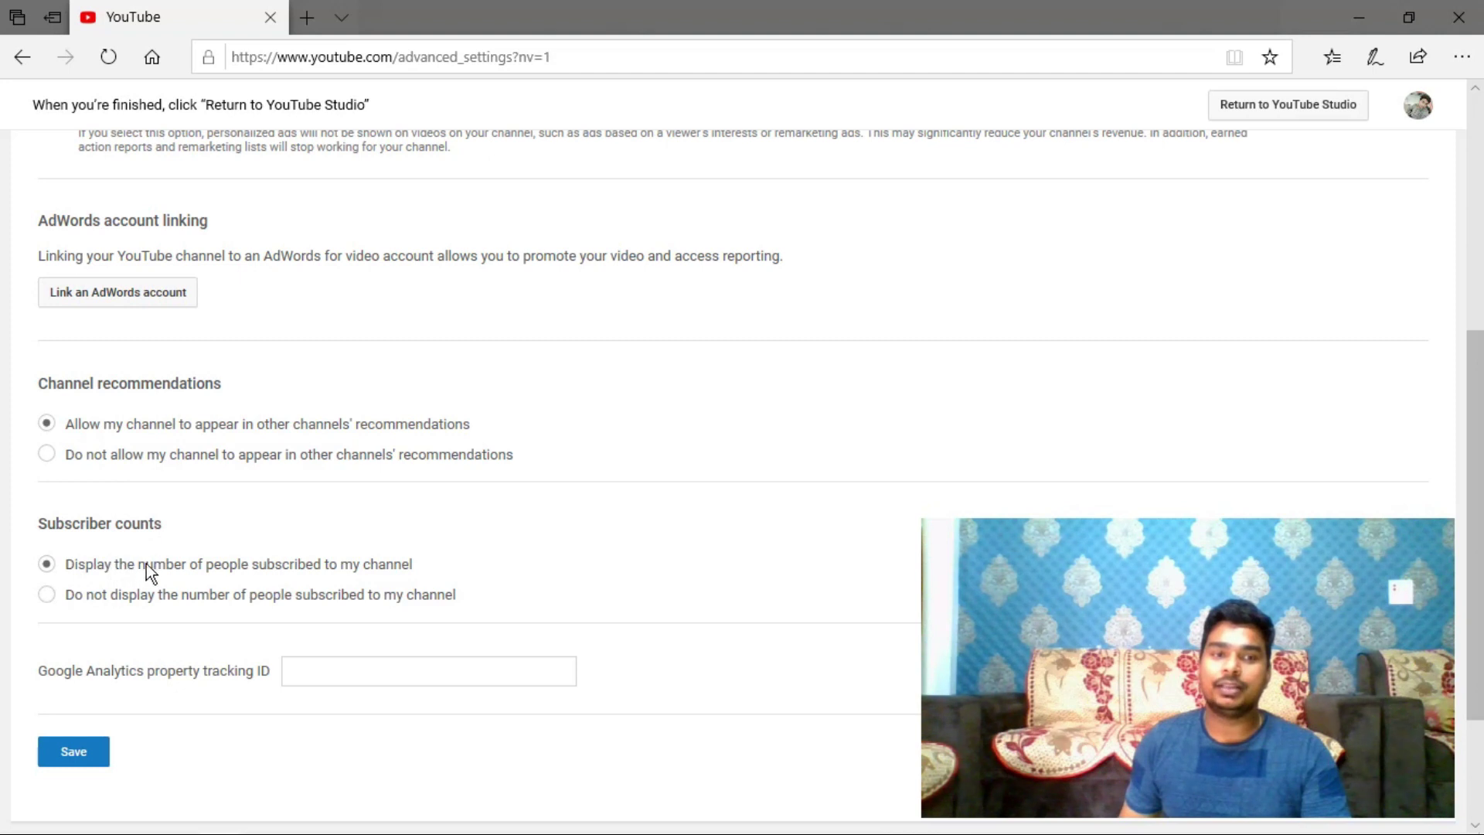
drag(422, 569, 43, 565)
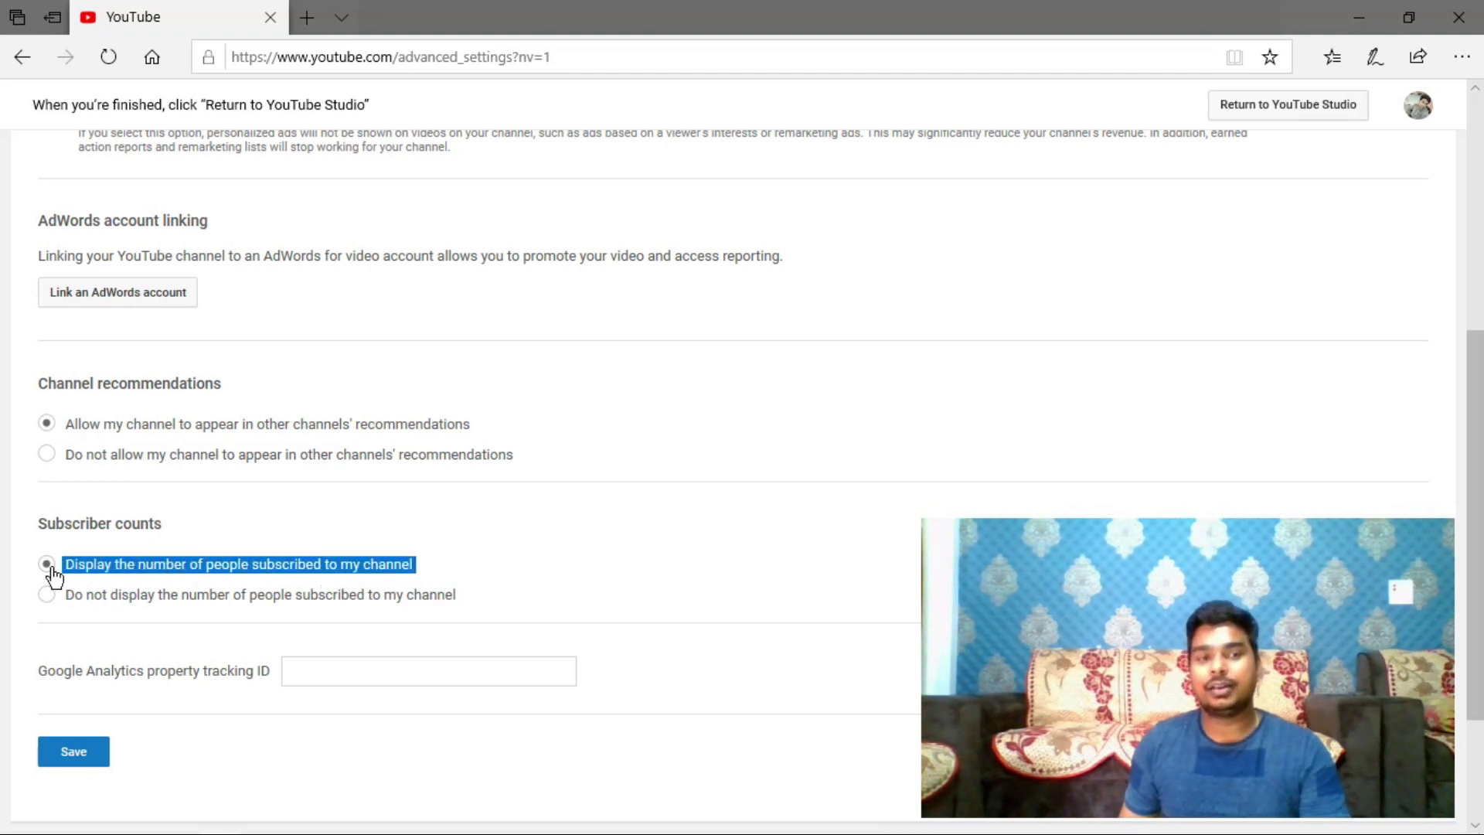
click(186, 527)
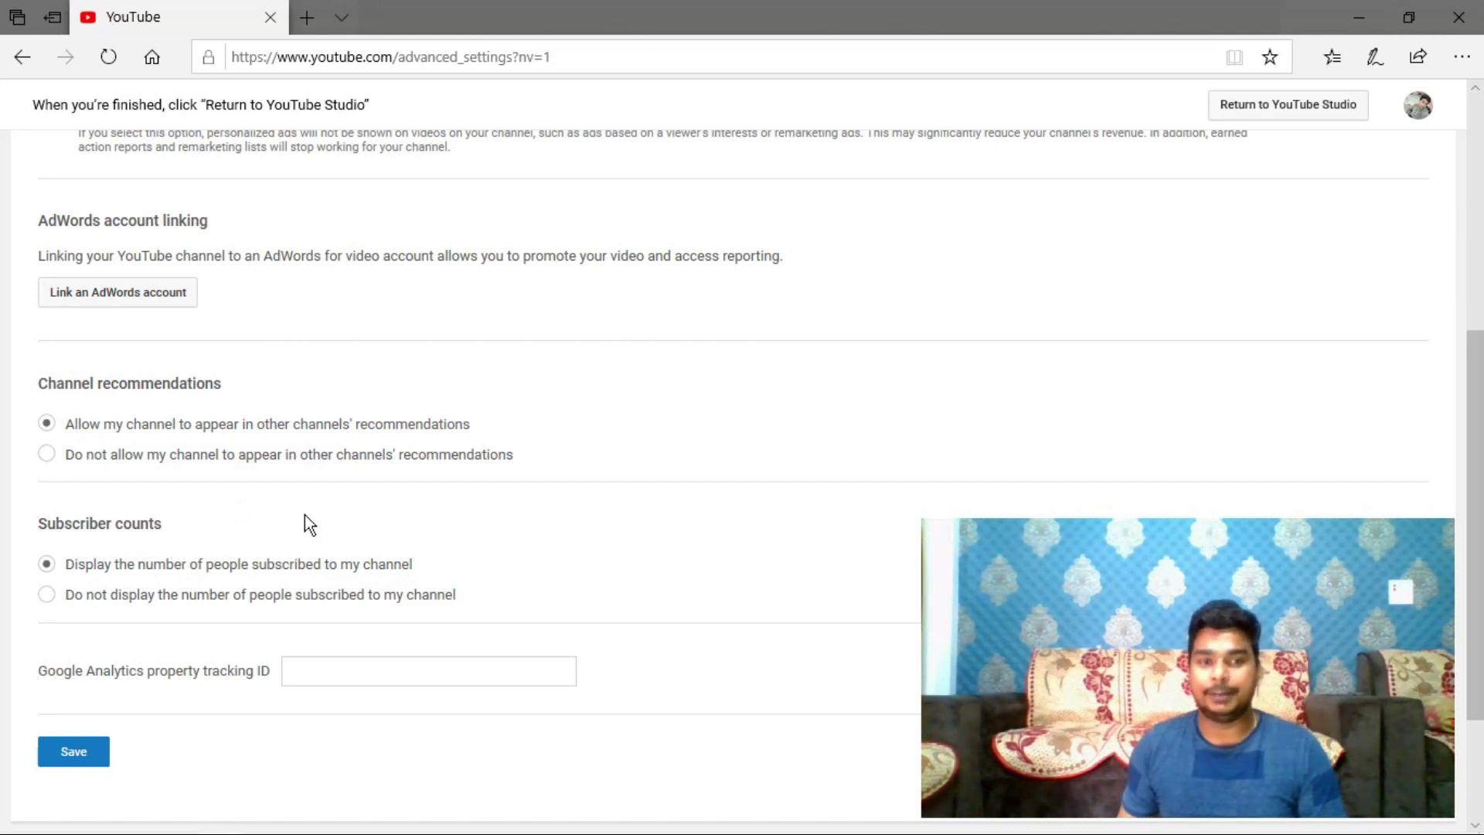
click(381, 666)
click(853, 620)
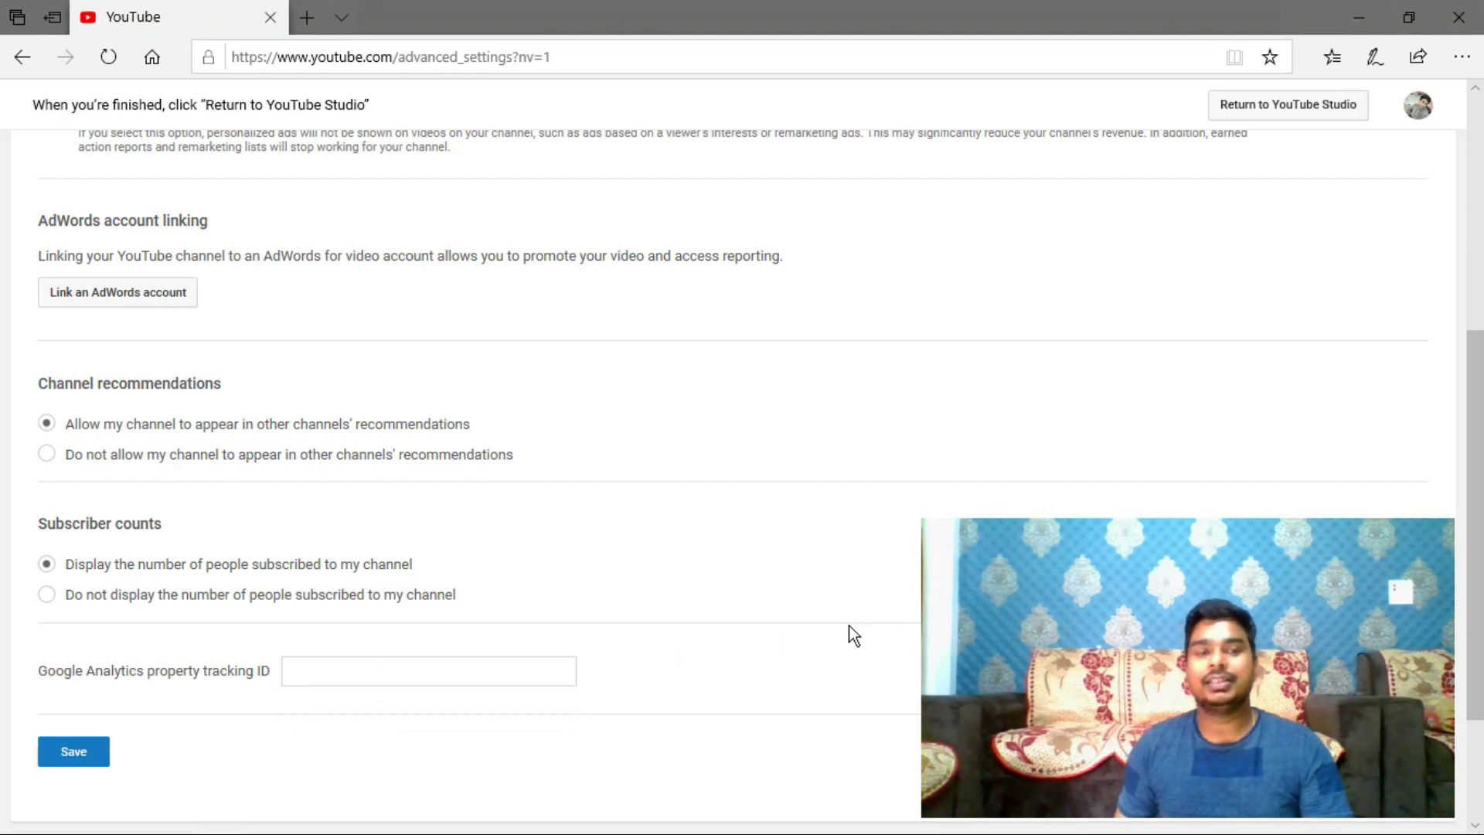
- Save the advanced channel settings and return to YouTube Studio
scroll(849, 624, up, 6)
scroll(847, 634, down, 4)
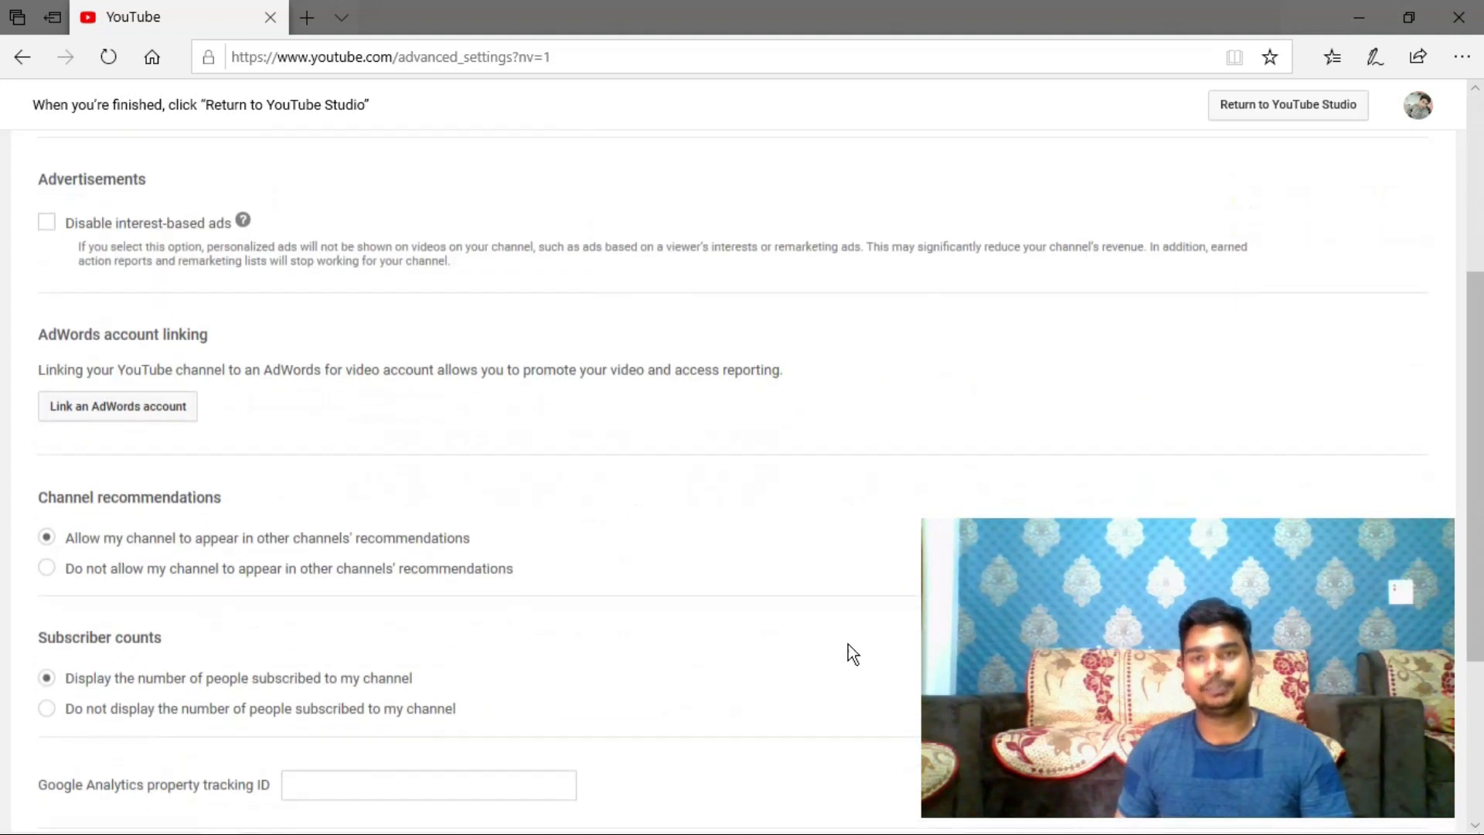
scroll(847, 654, down, 3)
click(74, 641)
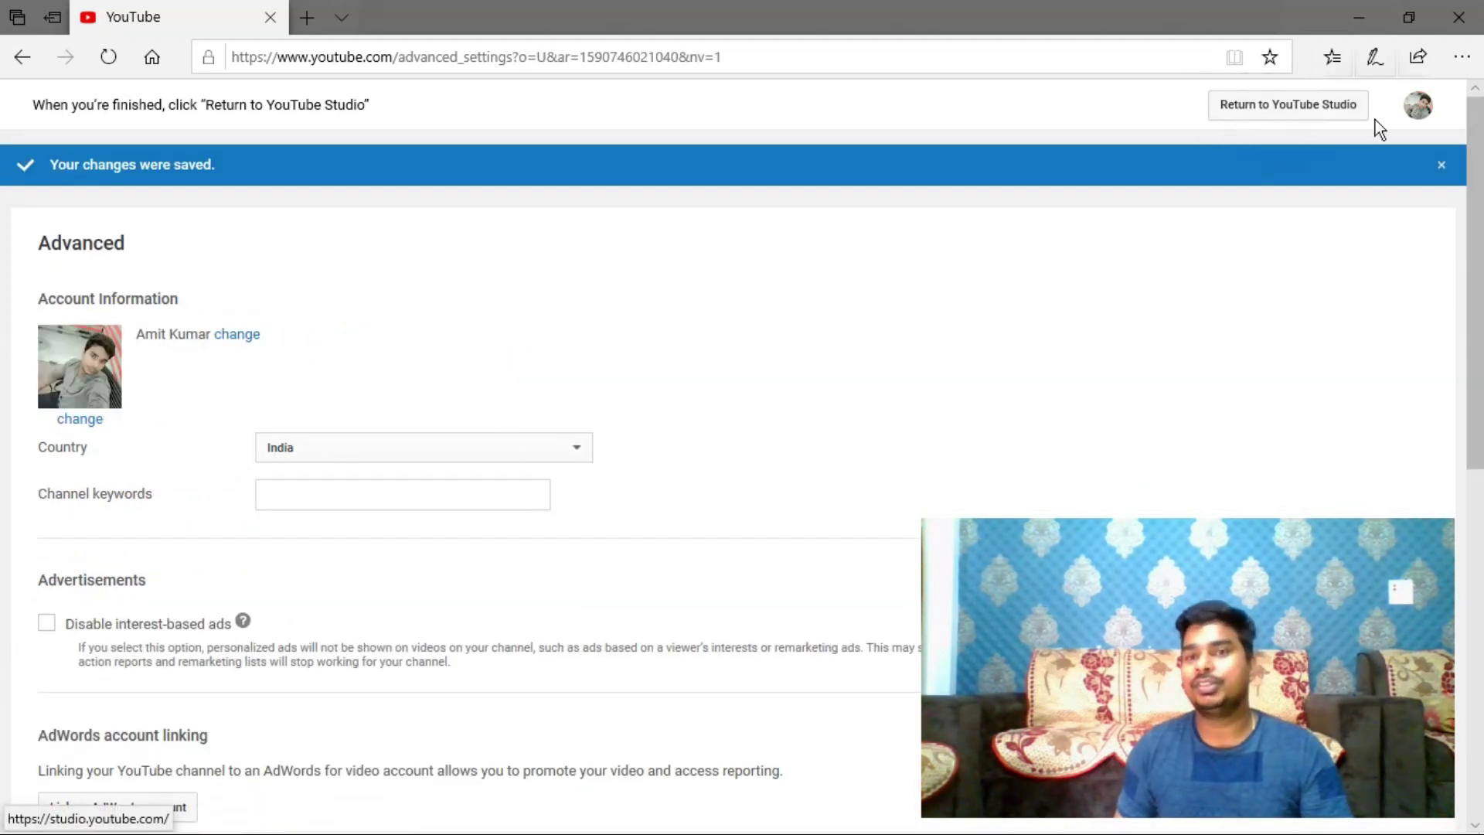
click(1297, 121)
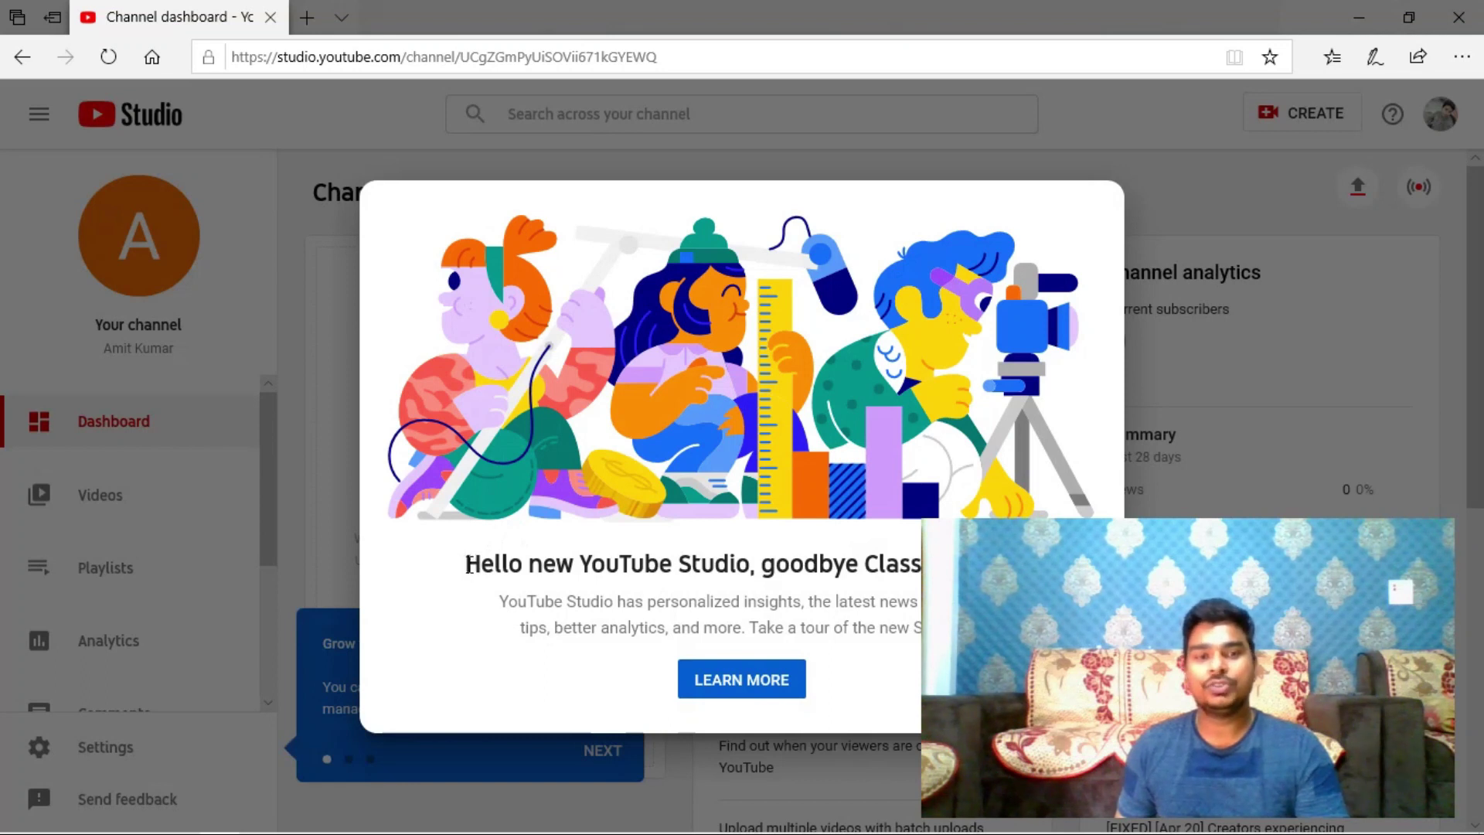
- Dismiss the new YouTube Studio welcome message and the "Grow your team" tip on the channel dashboard
drag(465, 564, 951, 607)
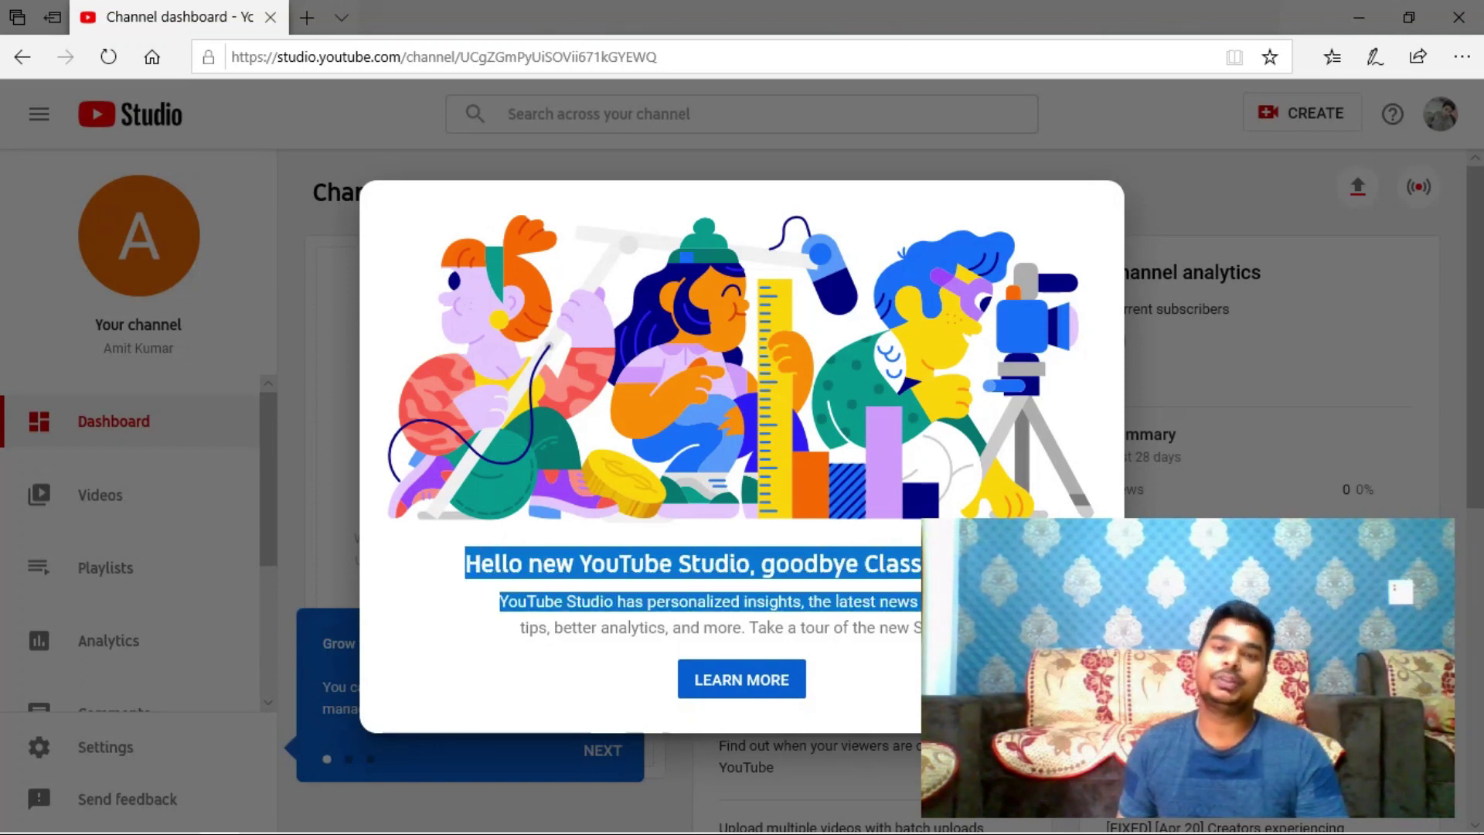
click(951, 607)
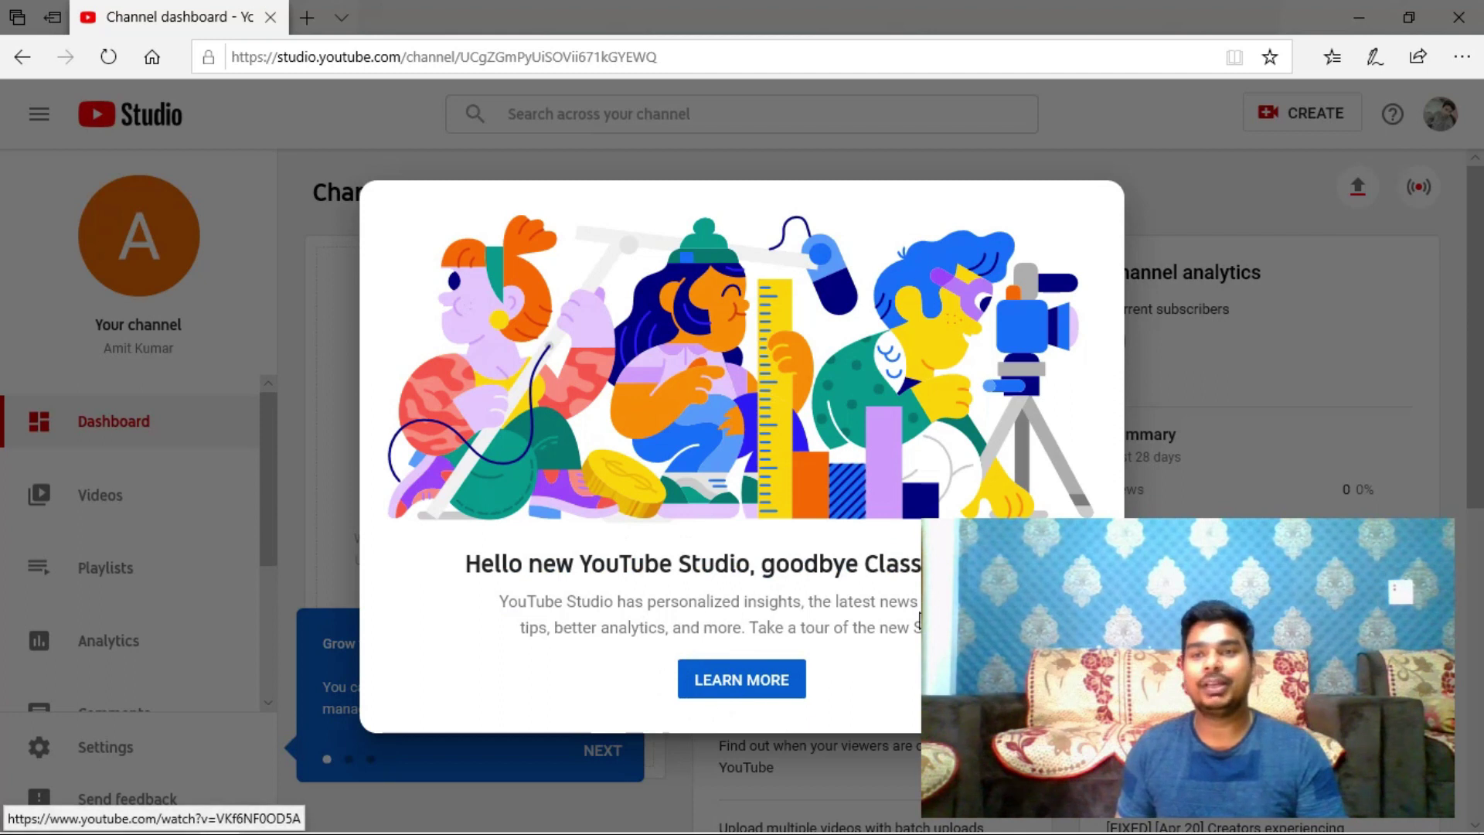
click(1181, 195)
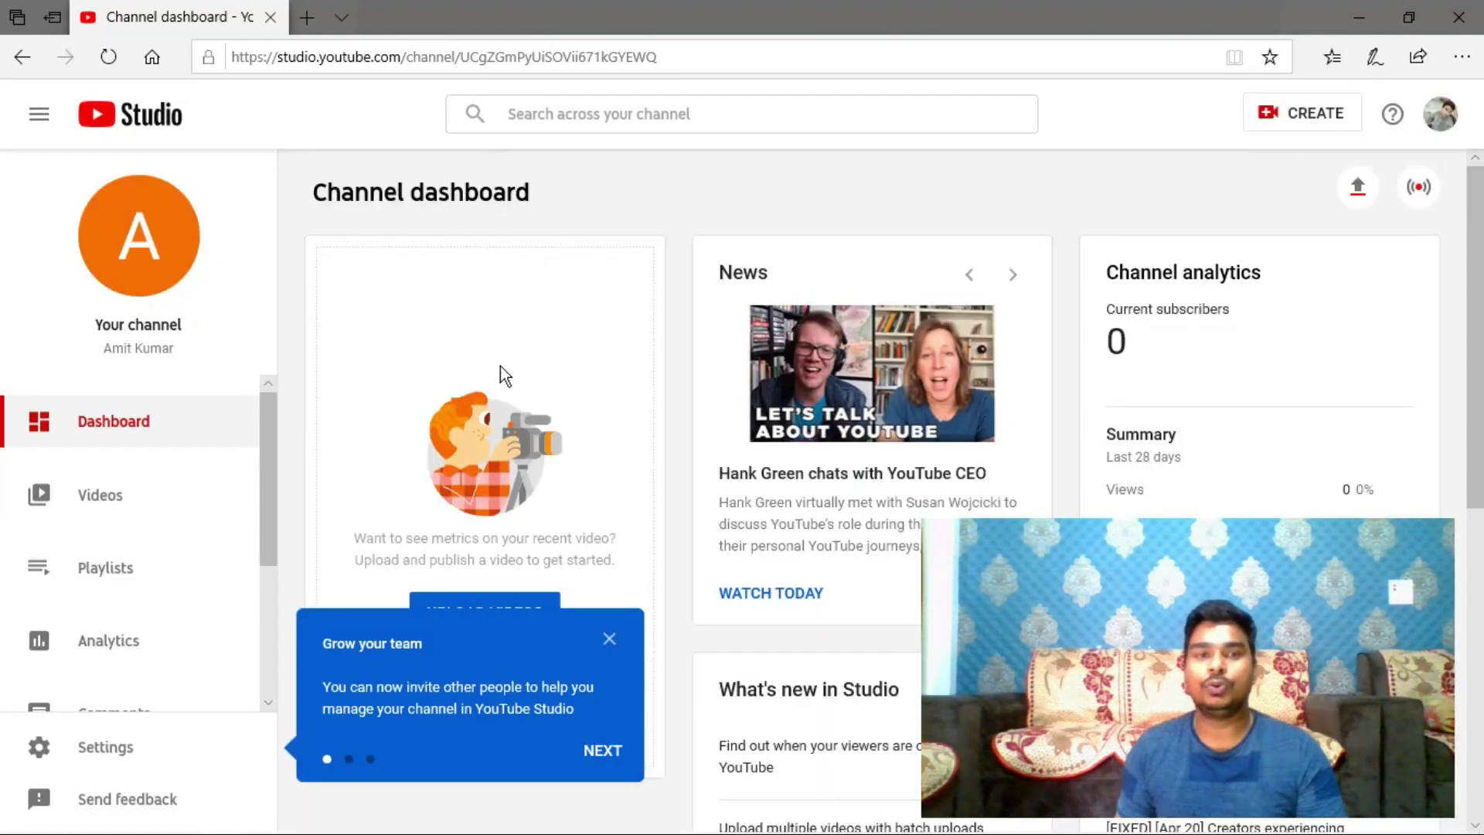
click(610, 640)
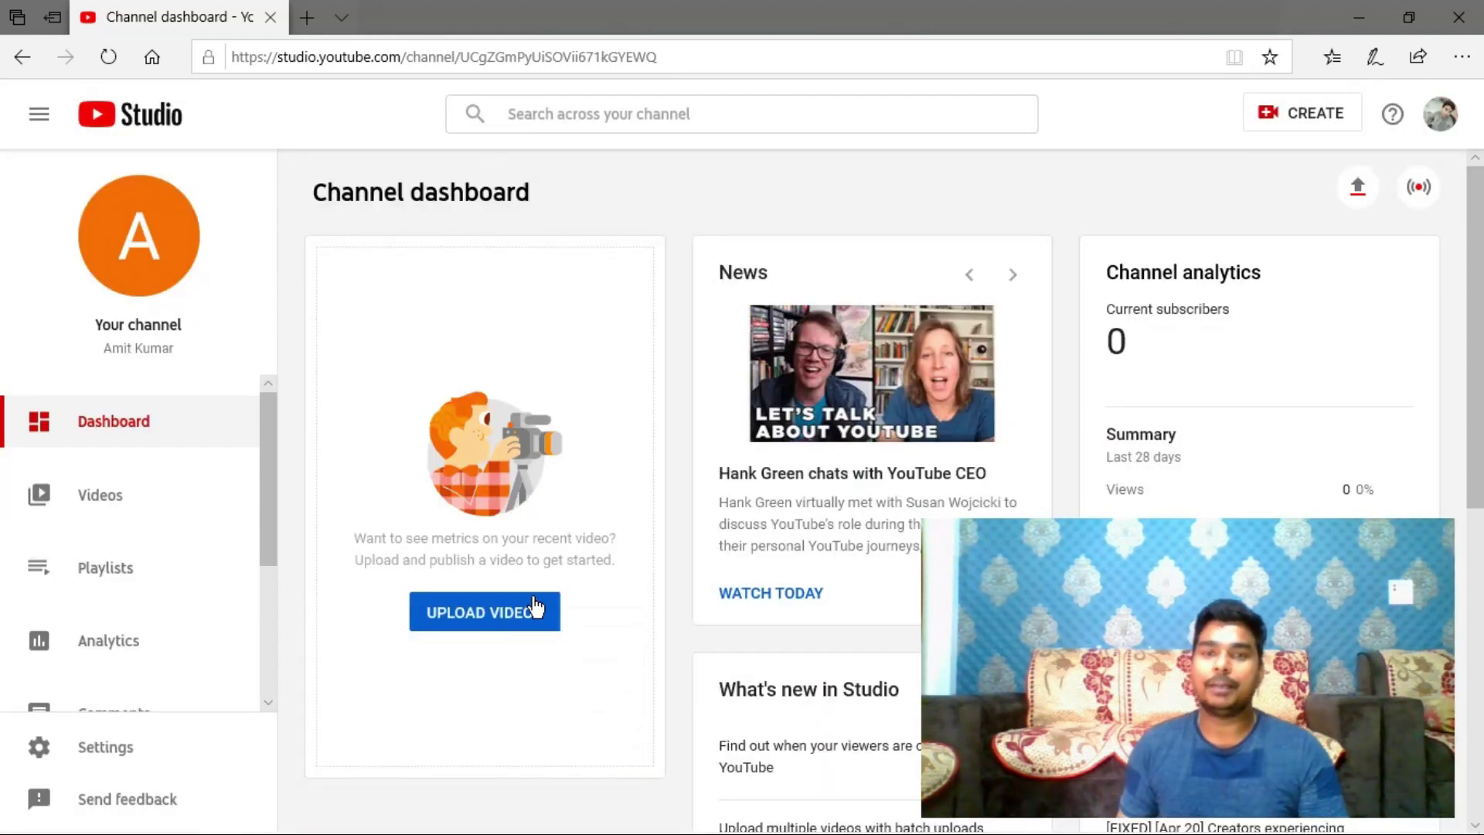
- Open the channel's Monetization page to see the YouTube Partner Program requirements
scroll(495, 611, down, 2)
scroll(564, 466, up, 2)
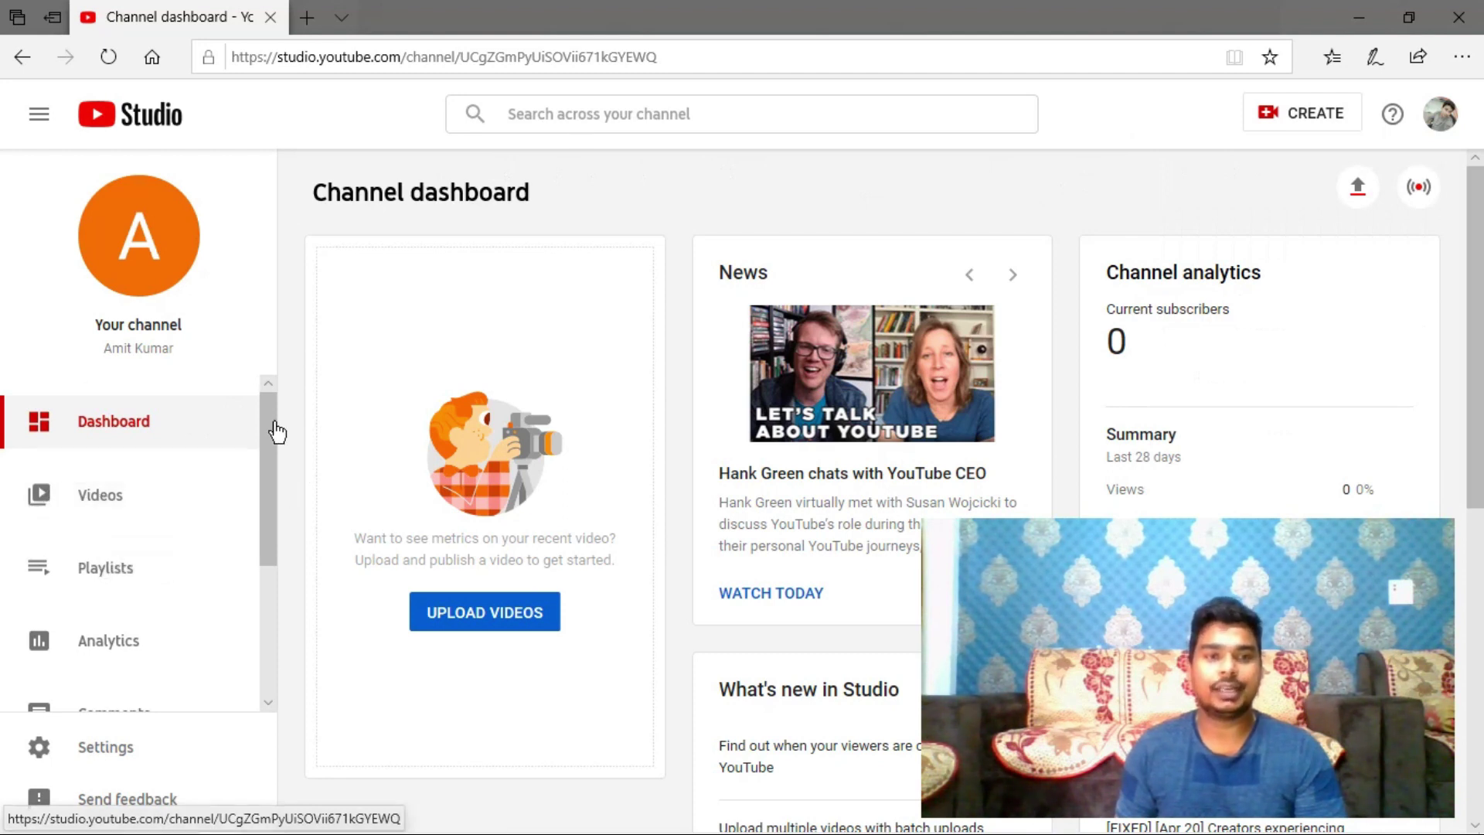
drag(271, 430, 262, 475)
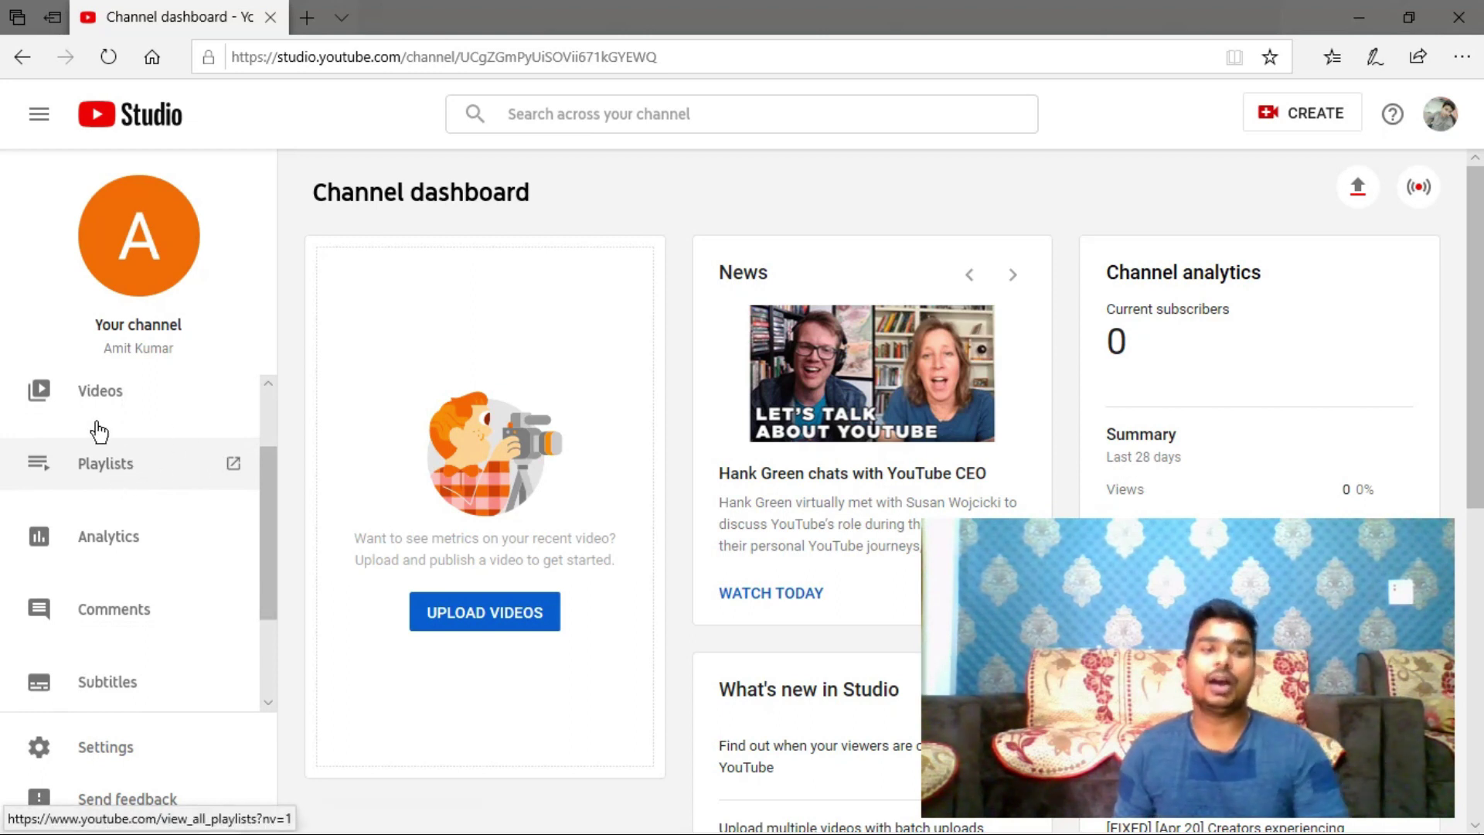
scroll(132, 552, down, 1)
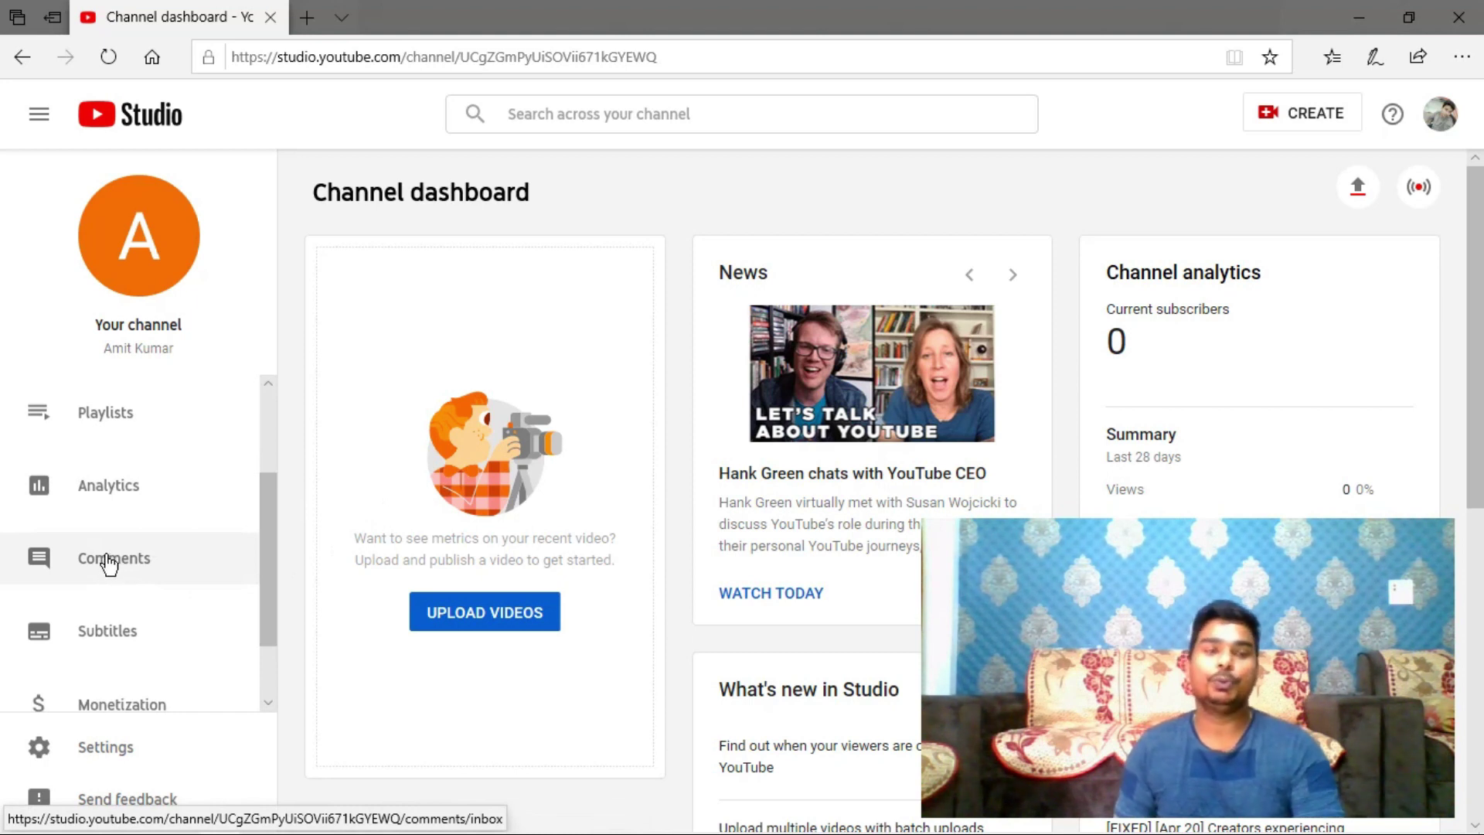
scroll(165, 540, down, 1)
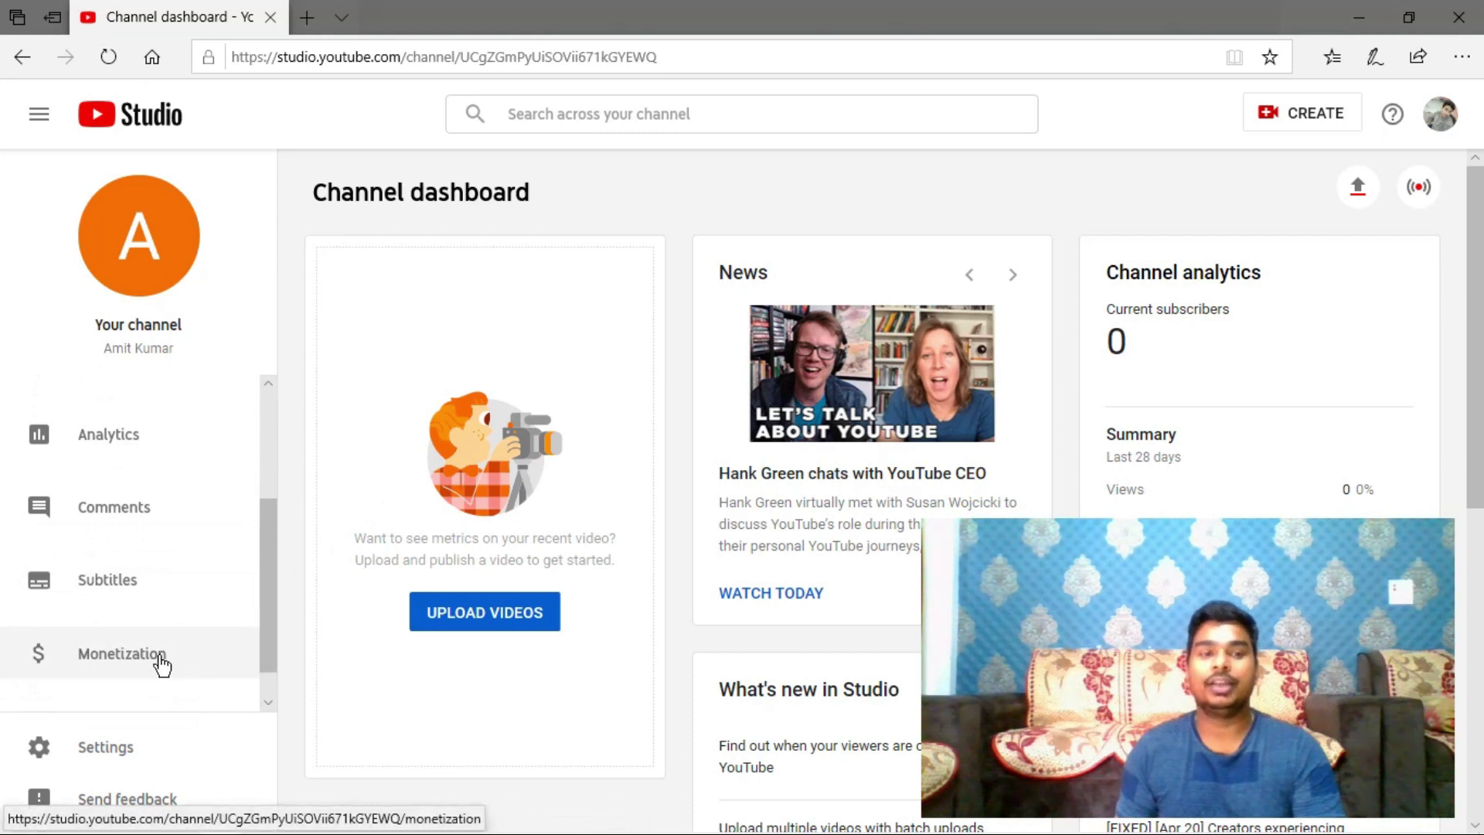
scroll(155, 666, down, 1)
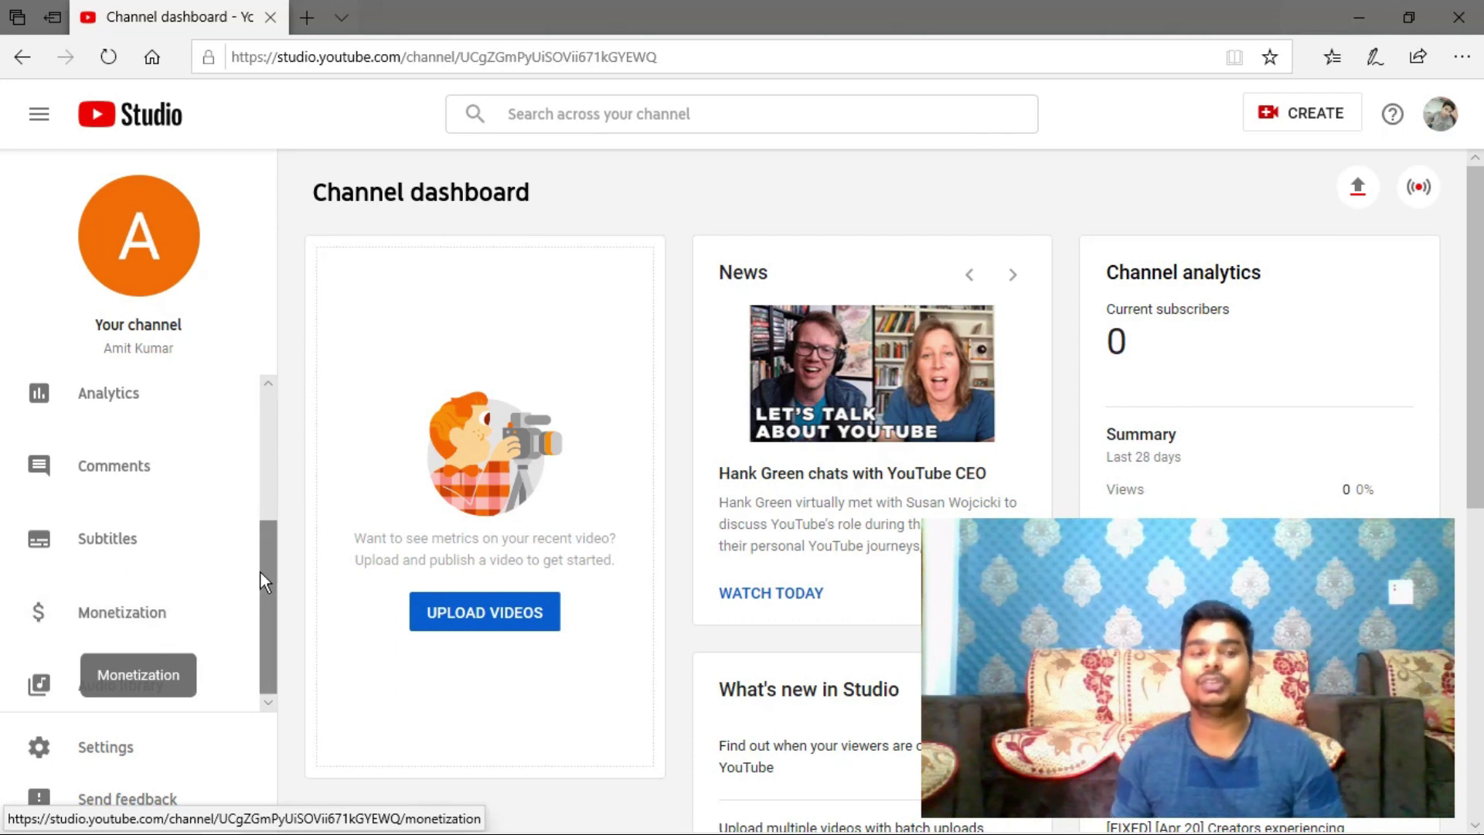
click(107, 619)
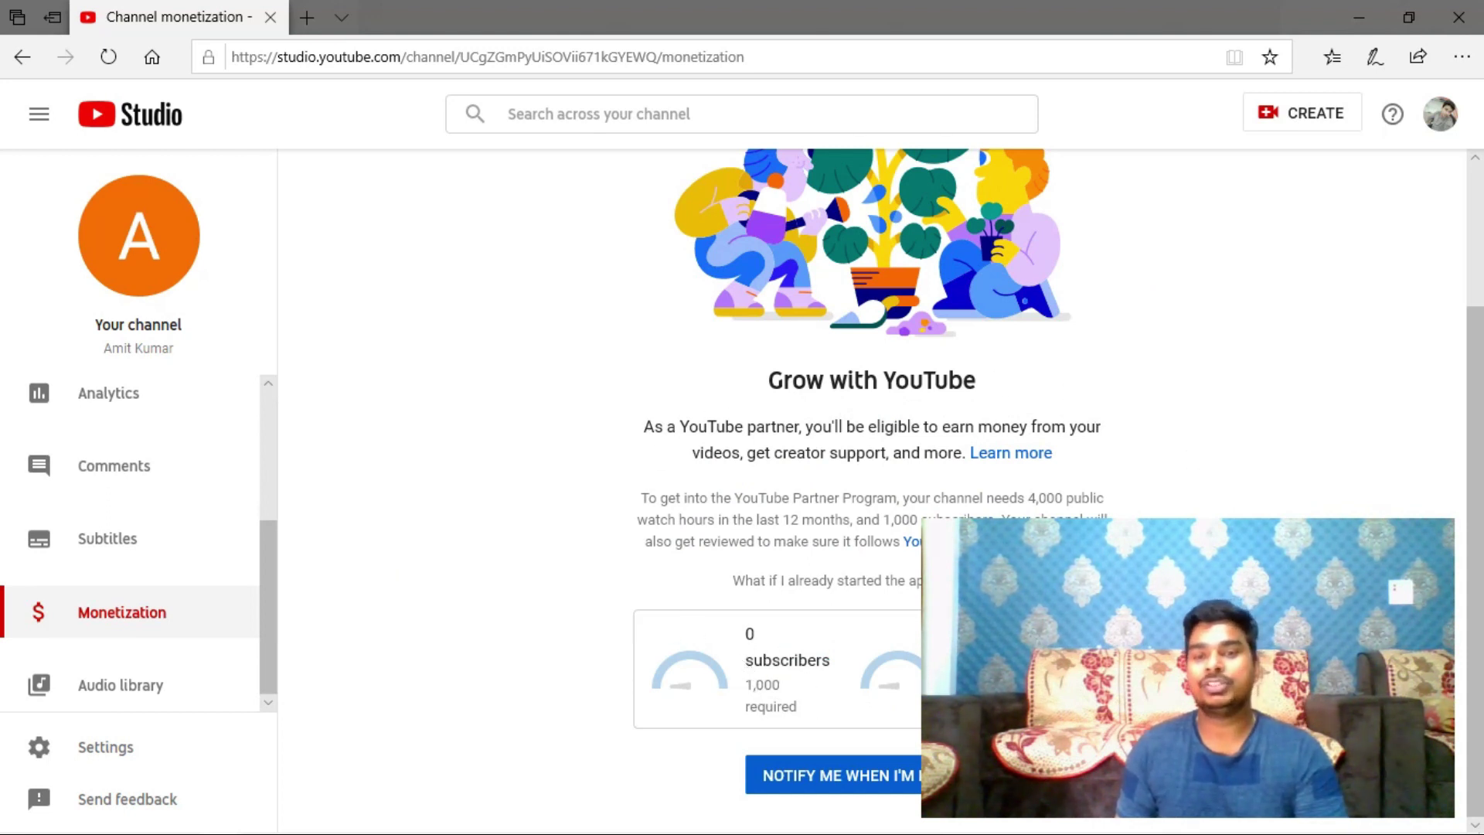
- Open the channel settings and set the default currency to INR — Indian Rupee
scroll(872, 464, up, 3)
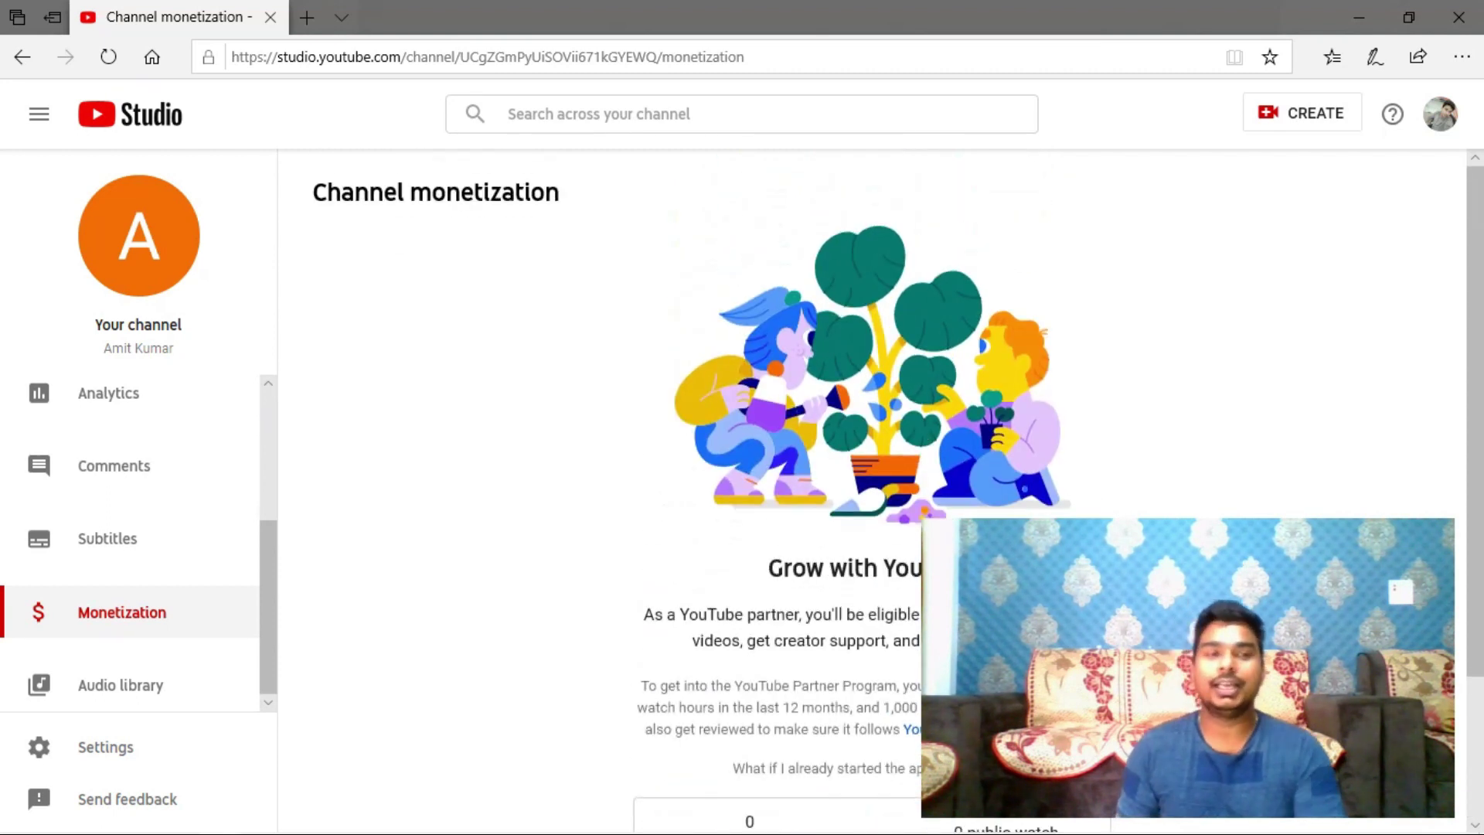
click(87, 757)
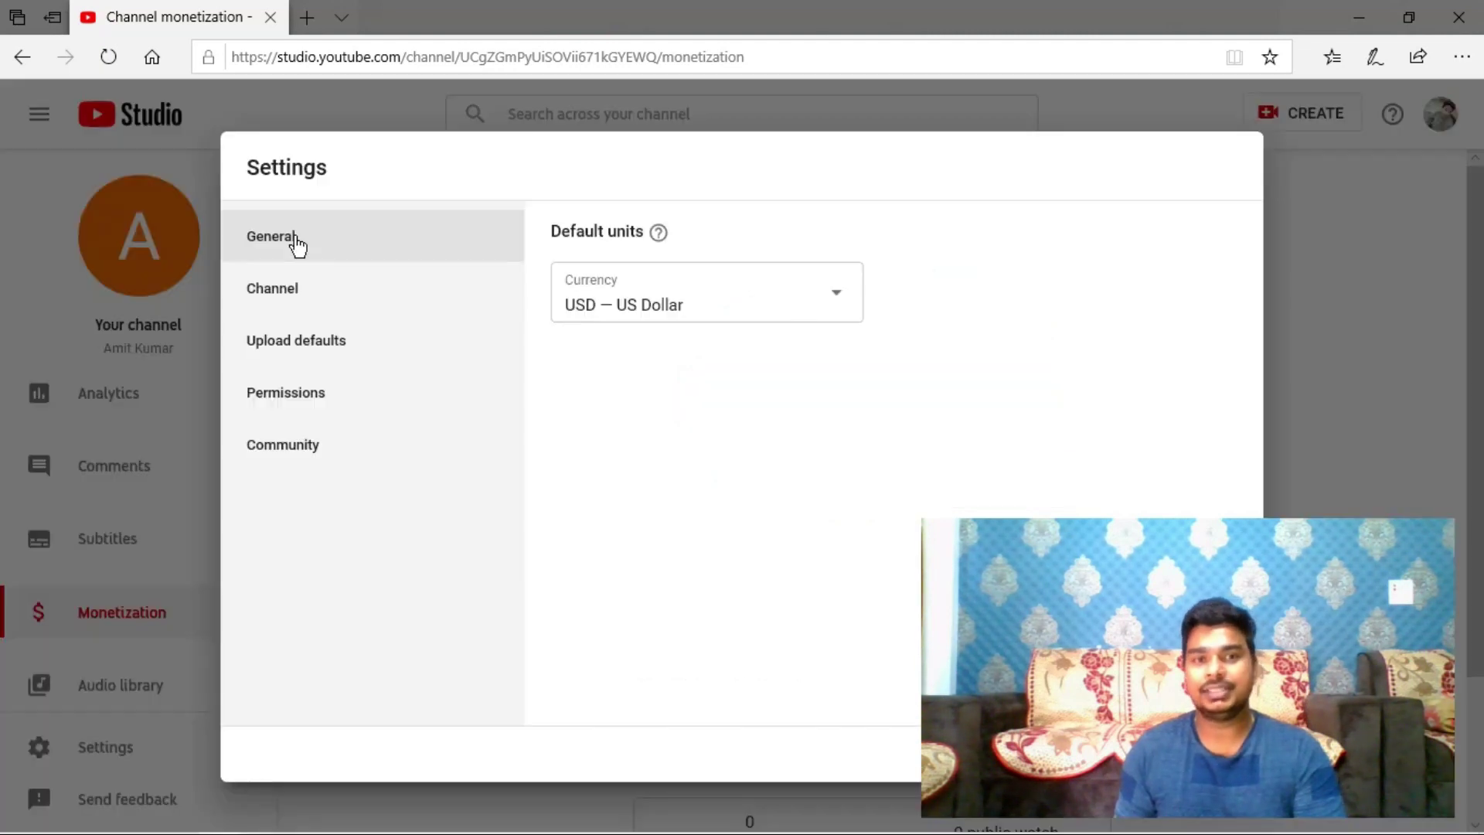
click(795, 307)
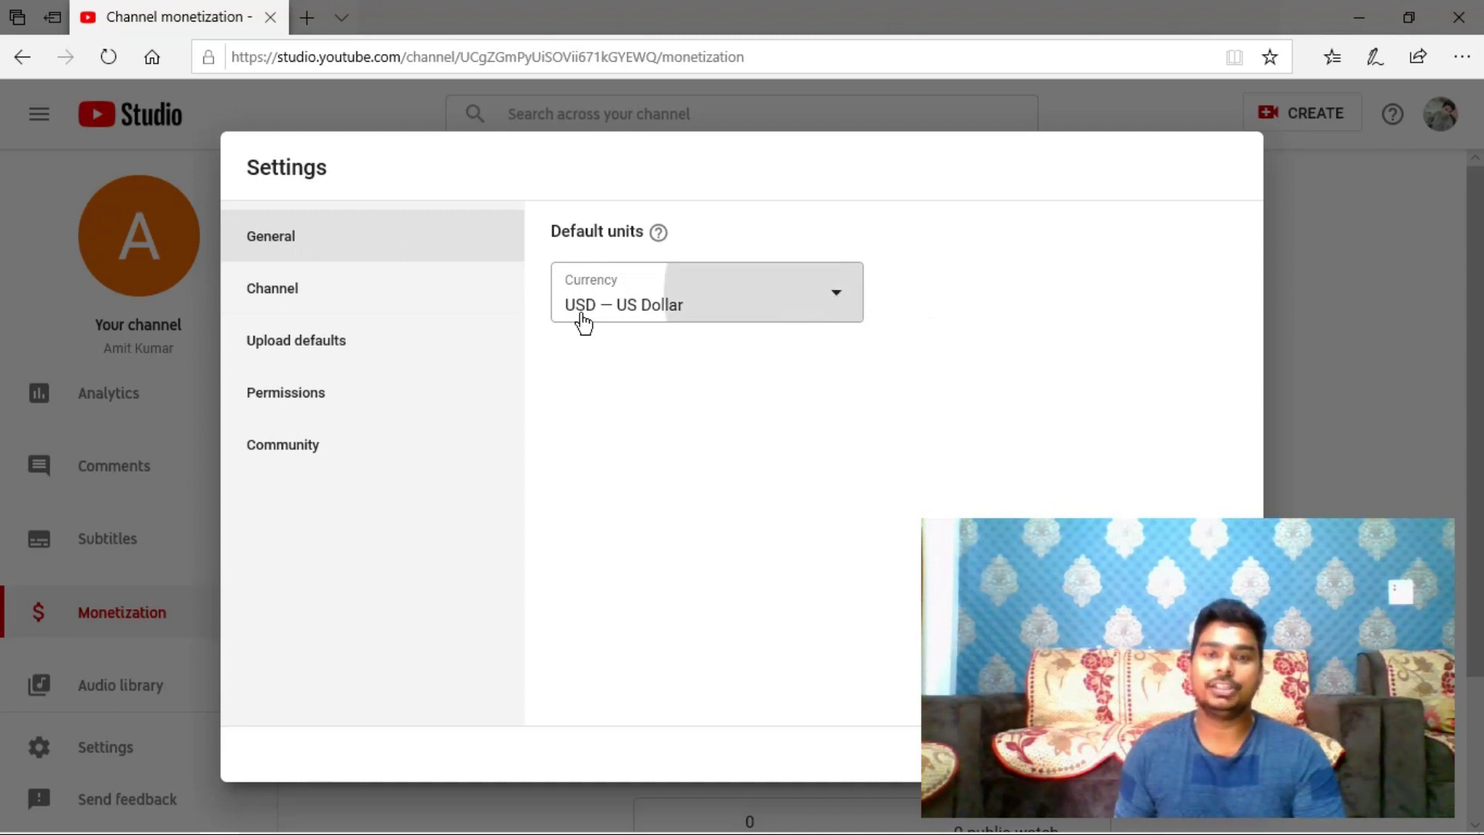
click(804, 305)
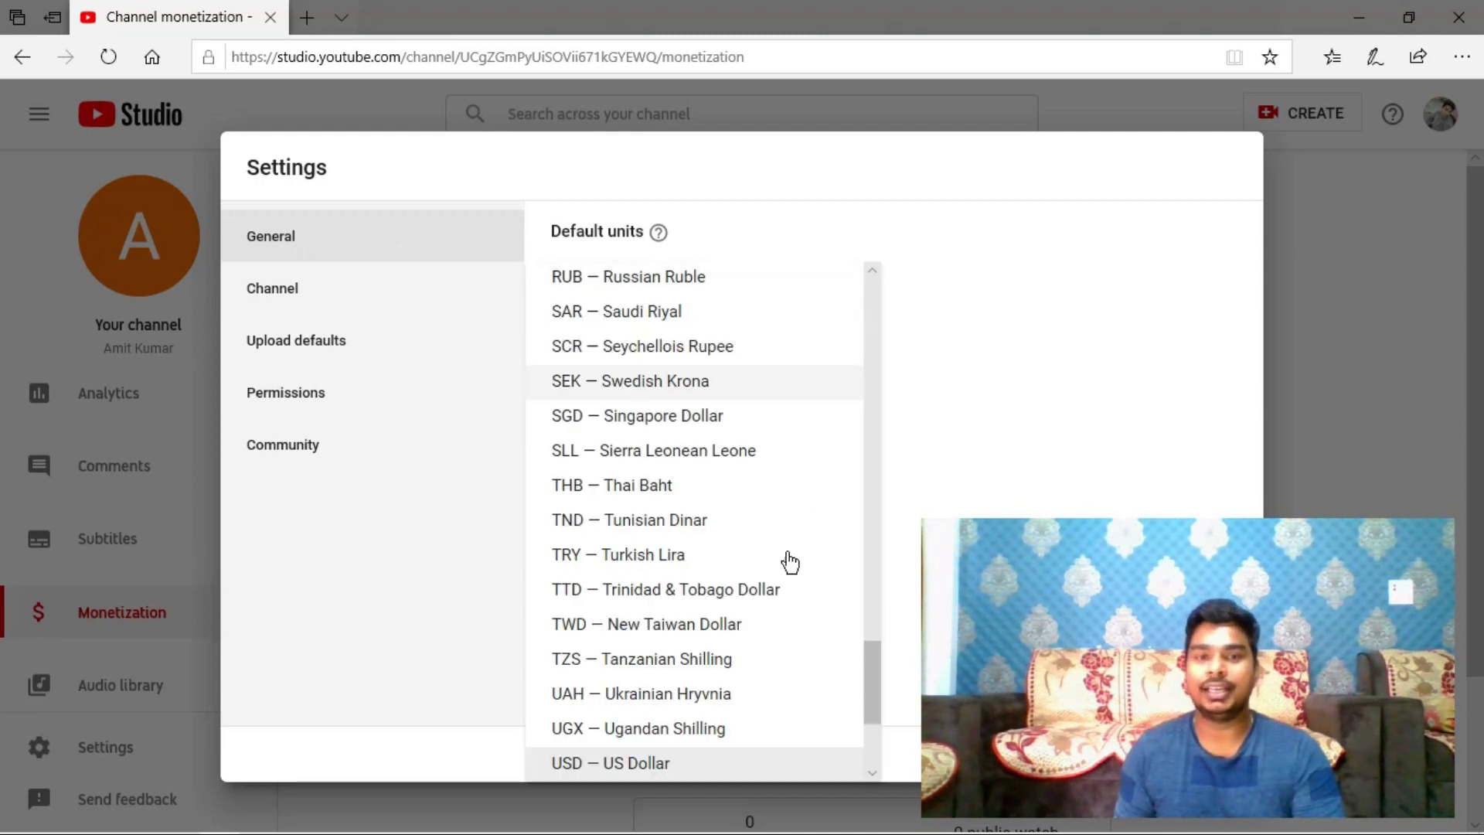
drag(870, 680, 885, 464)
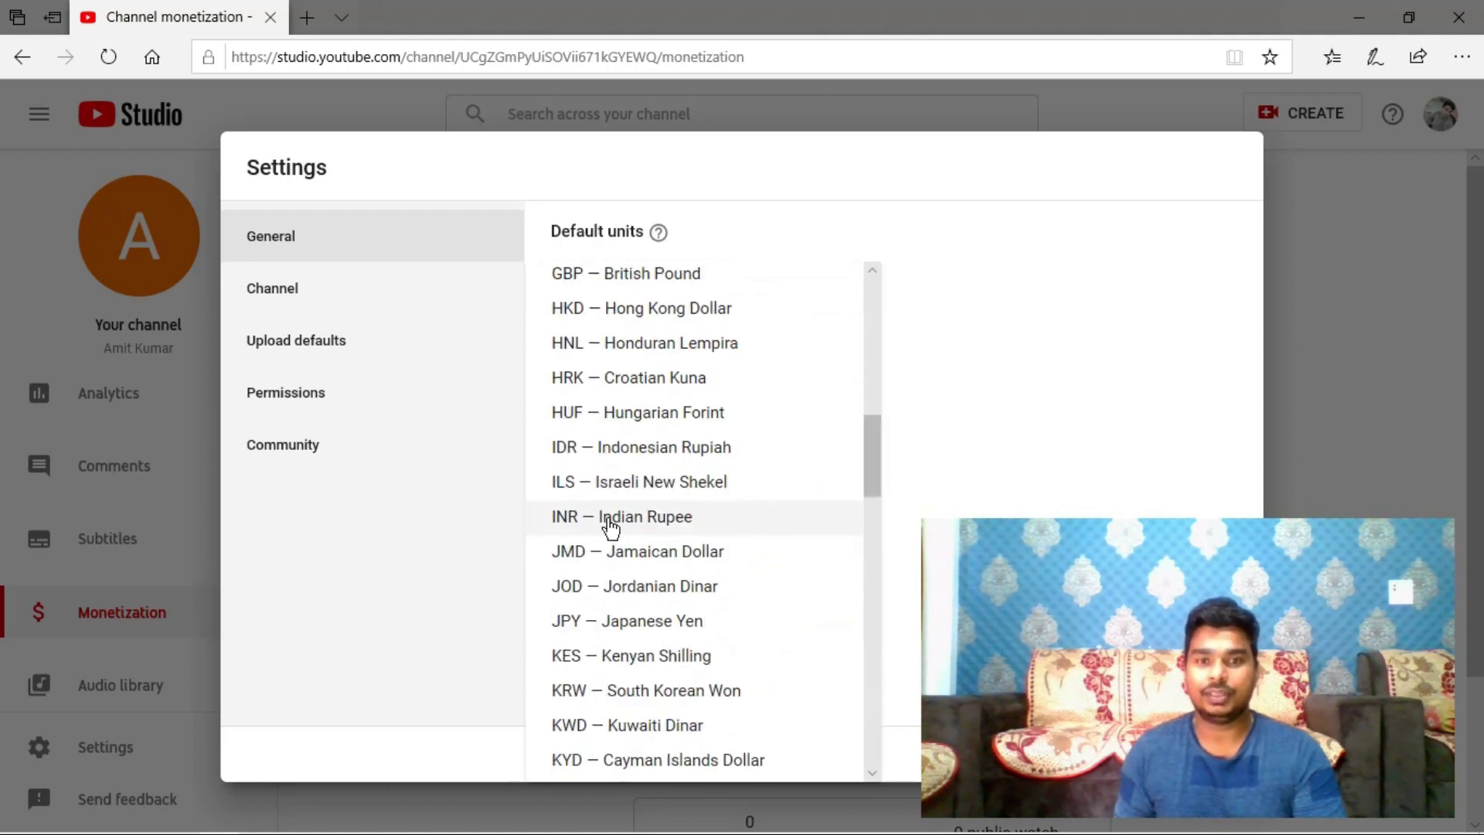
click(611, 517)
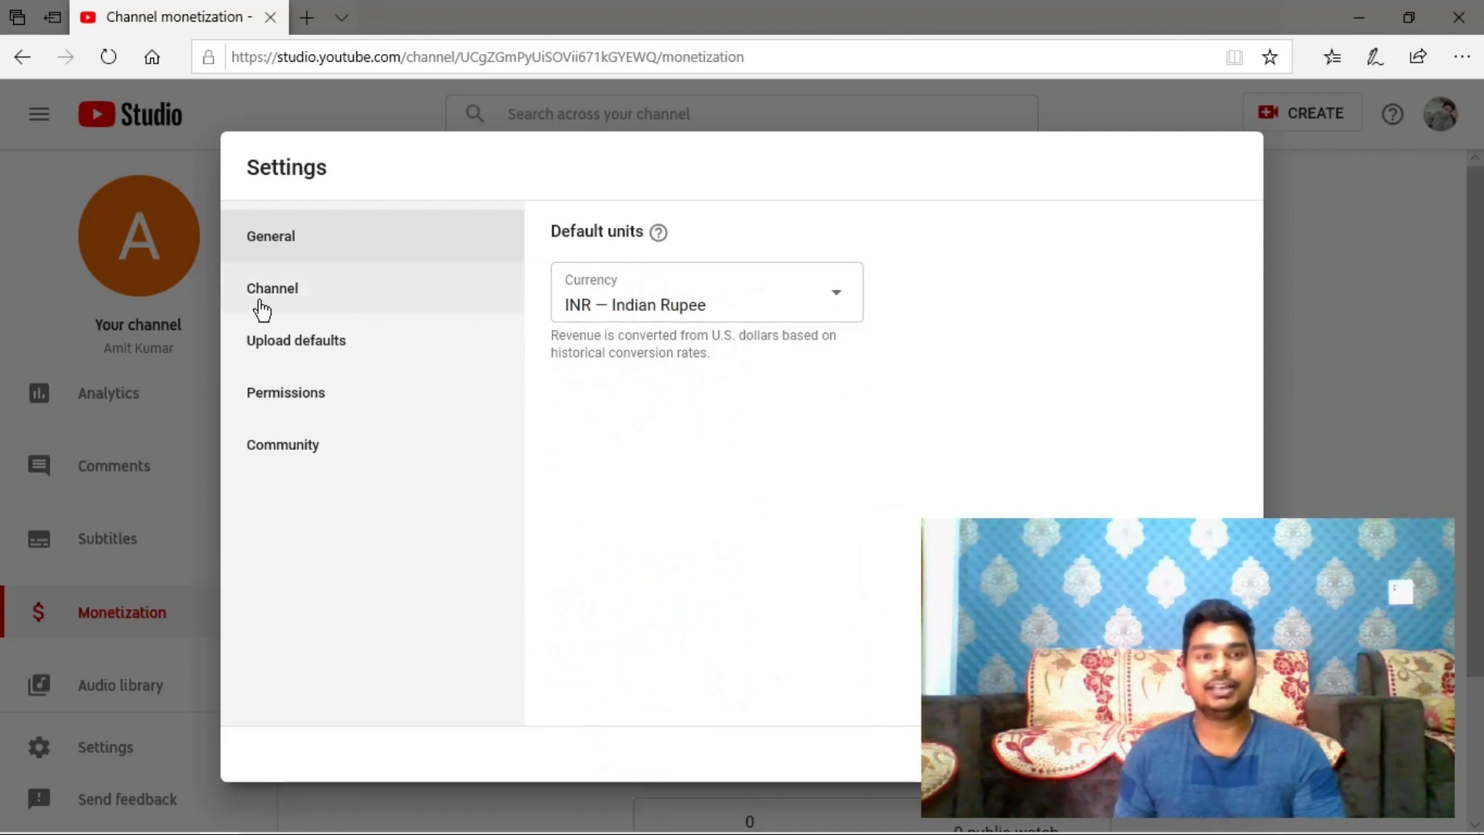
- Review the channel's basic info, including the keywords field, and the made-for-kids audience options in its advanced settings
click(297, 308)
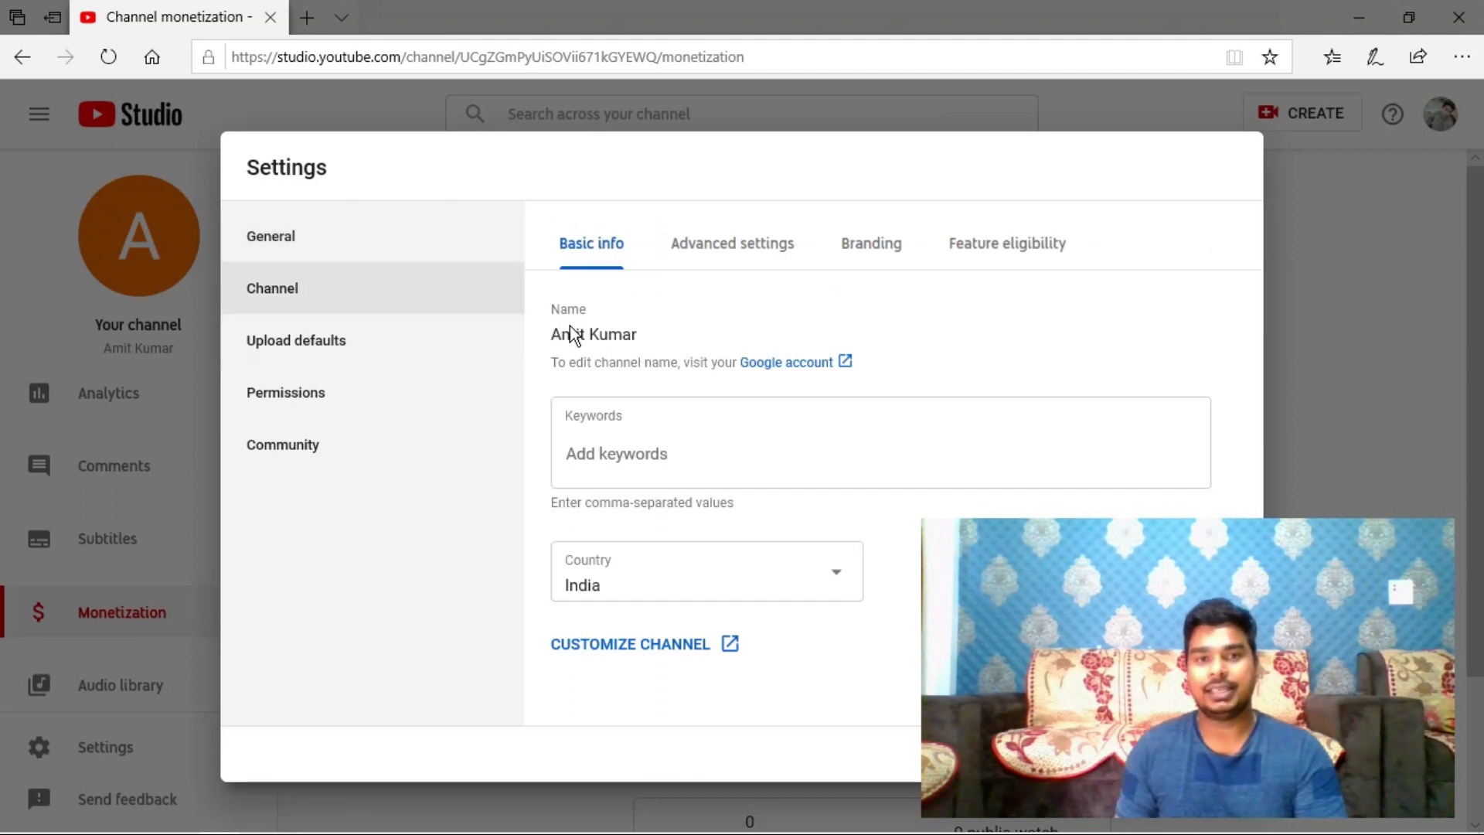
click(633, 447)
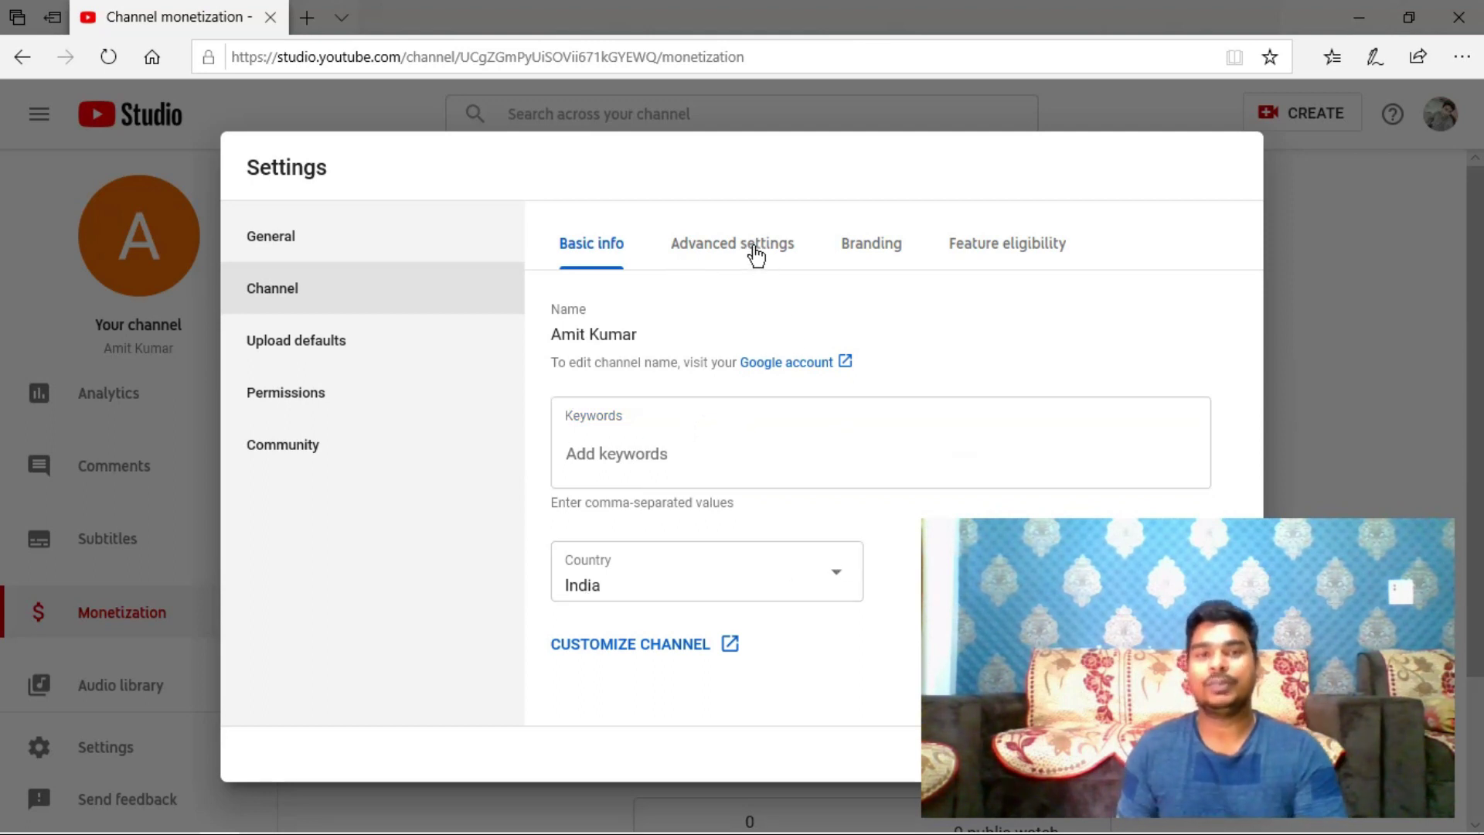
click(726, 259)
scroll(928, 394, down, 1)
scroll(922, 413, up, 1)
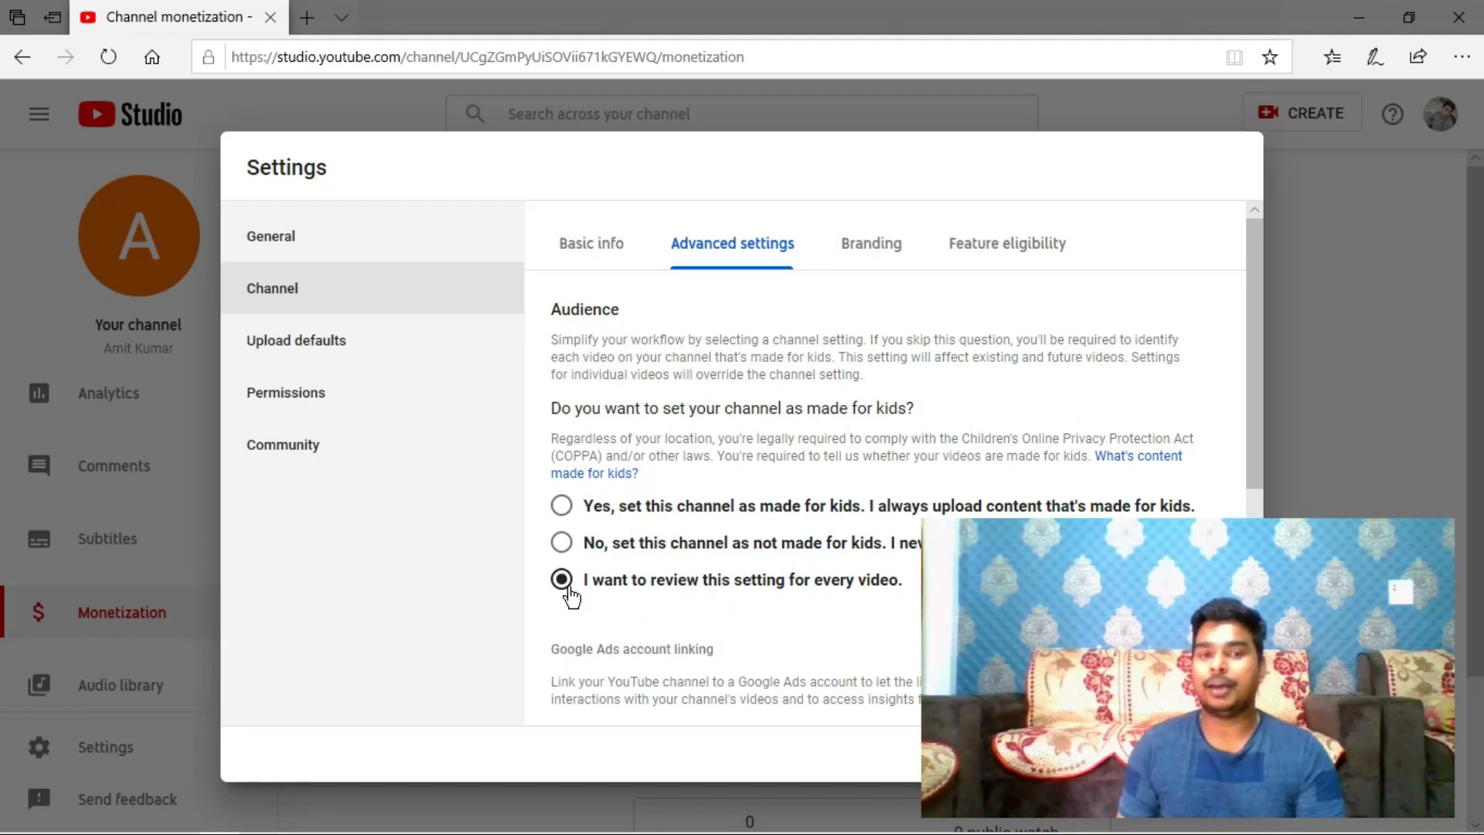
- Toggle the subscriber count display off and back on, and view the channel's video watermark branding options
scroll(543, 394, down, 5)
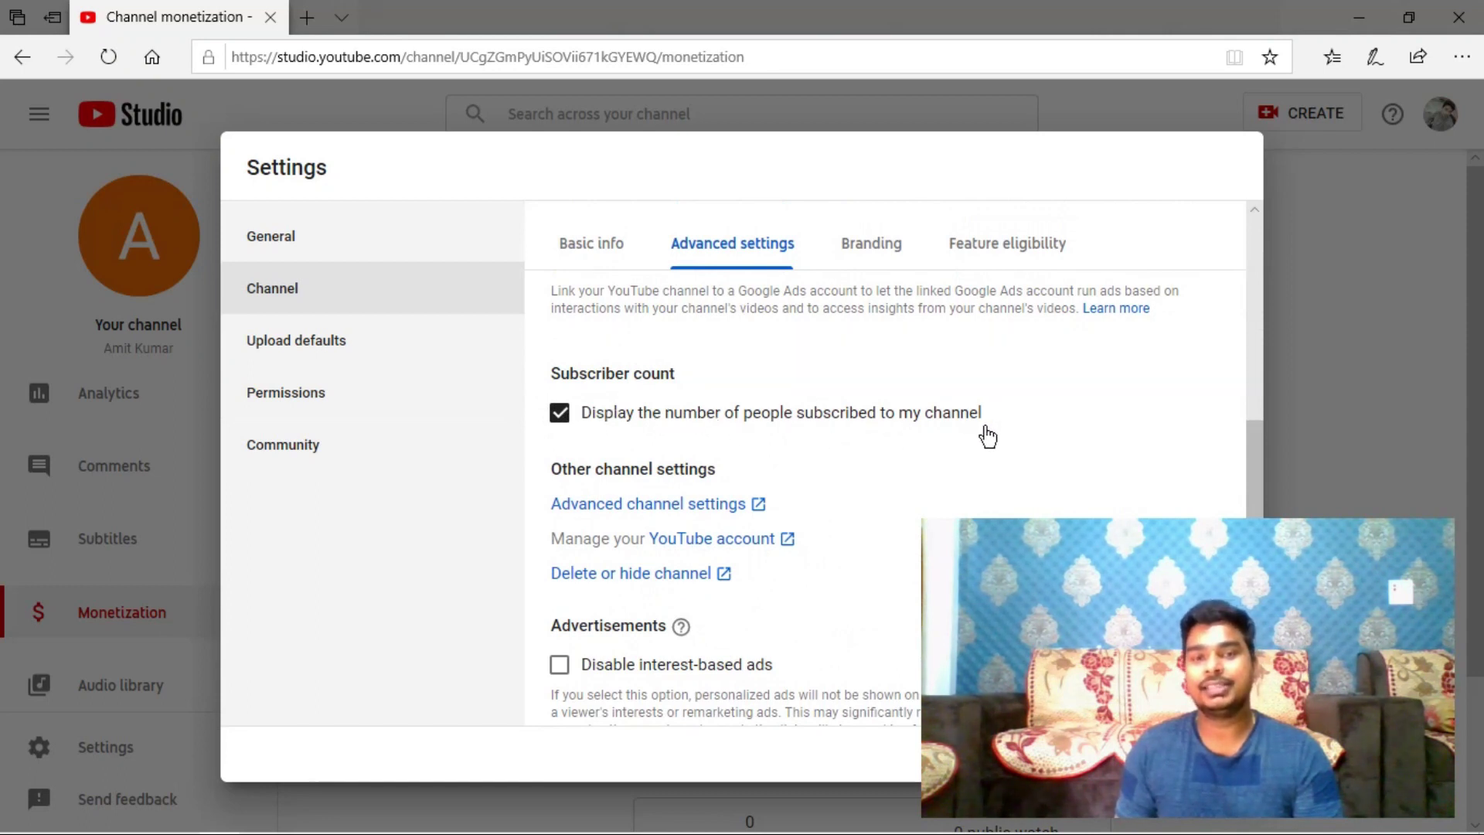
click(560, 412)
click(560, 414)
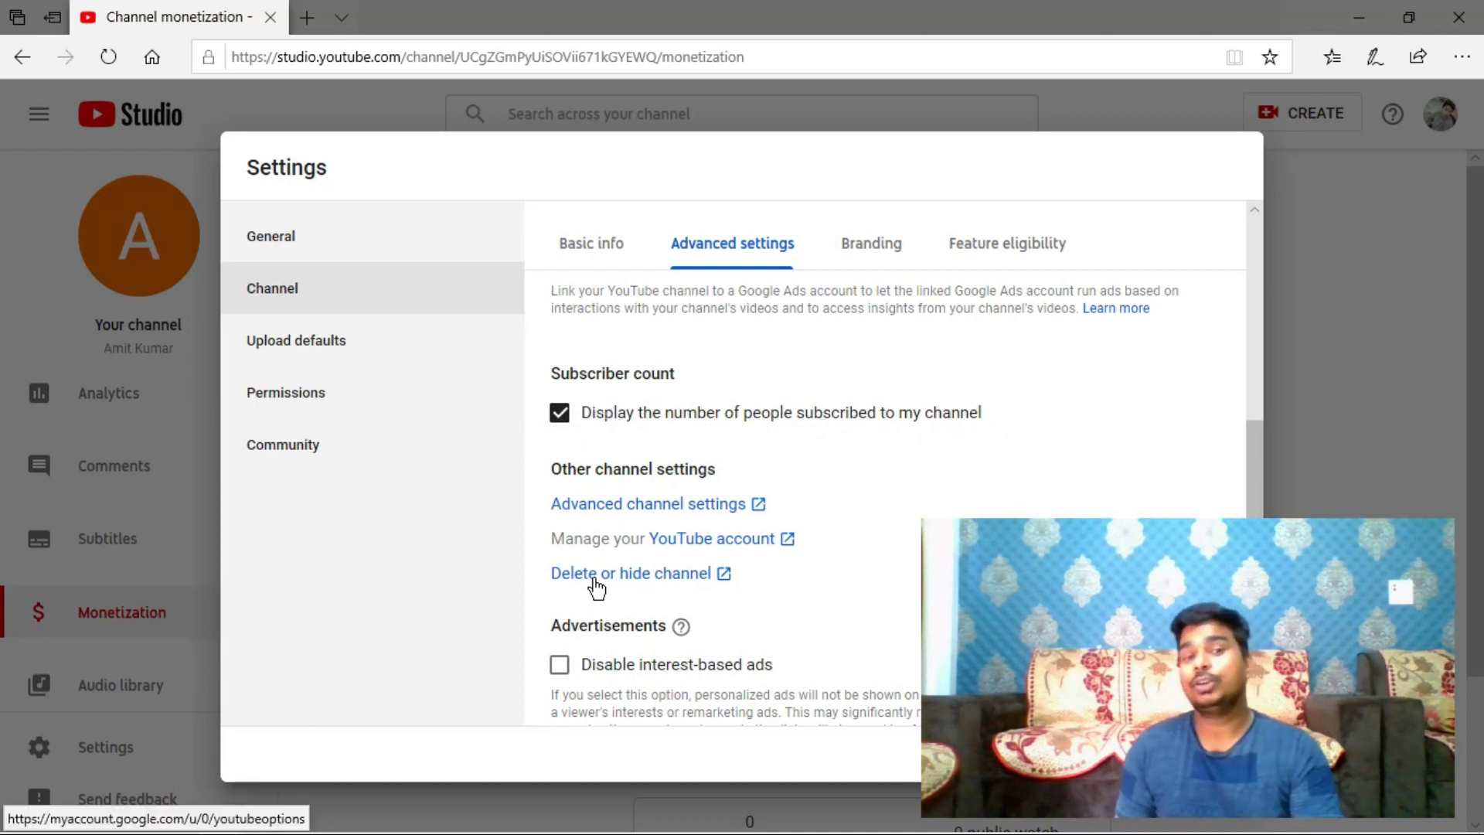
scroll(601, 583, up, 5)
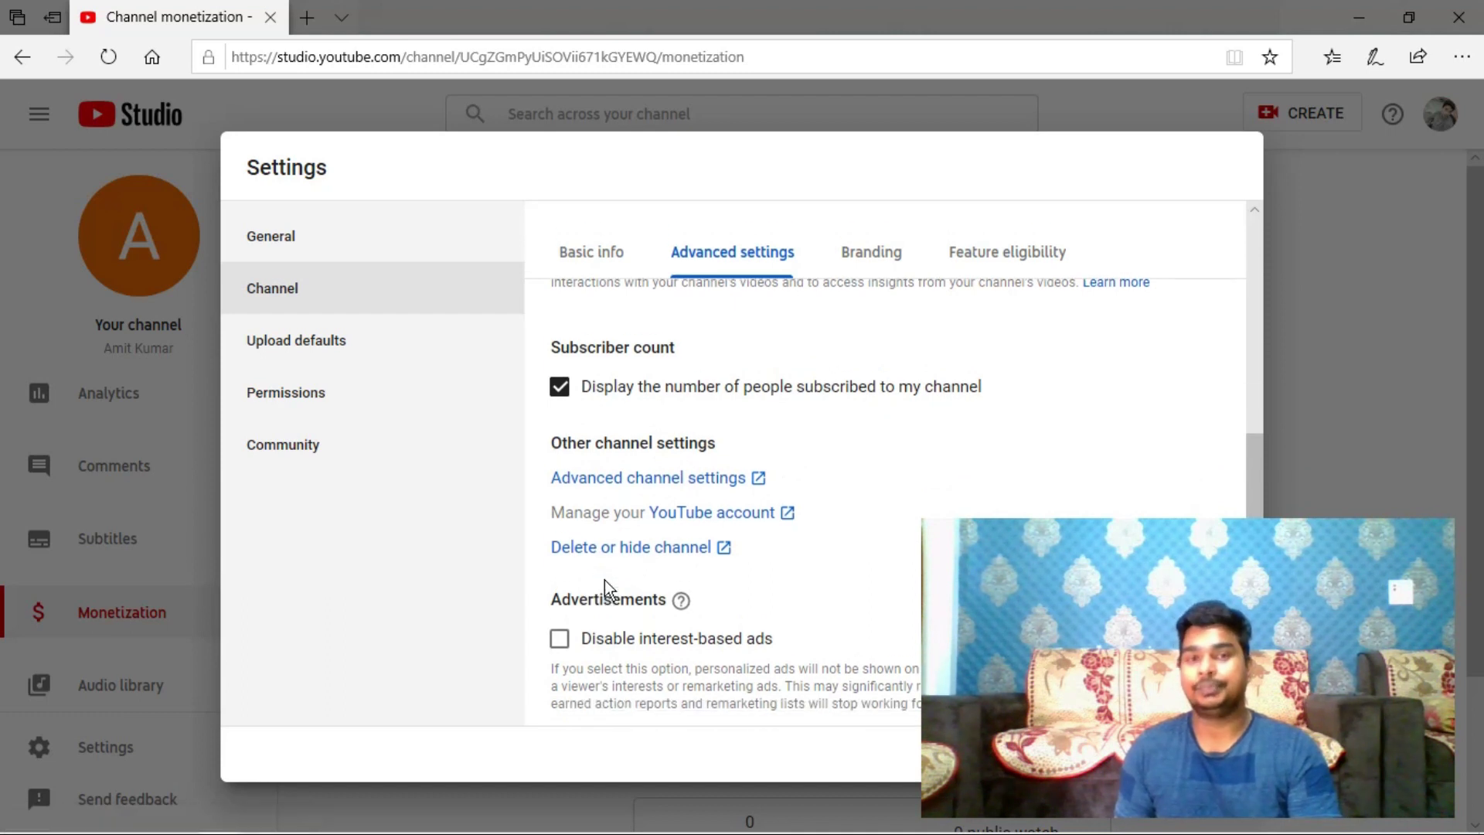
click(877, 243)
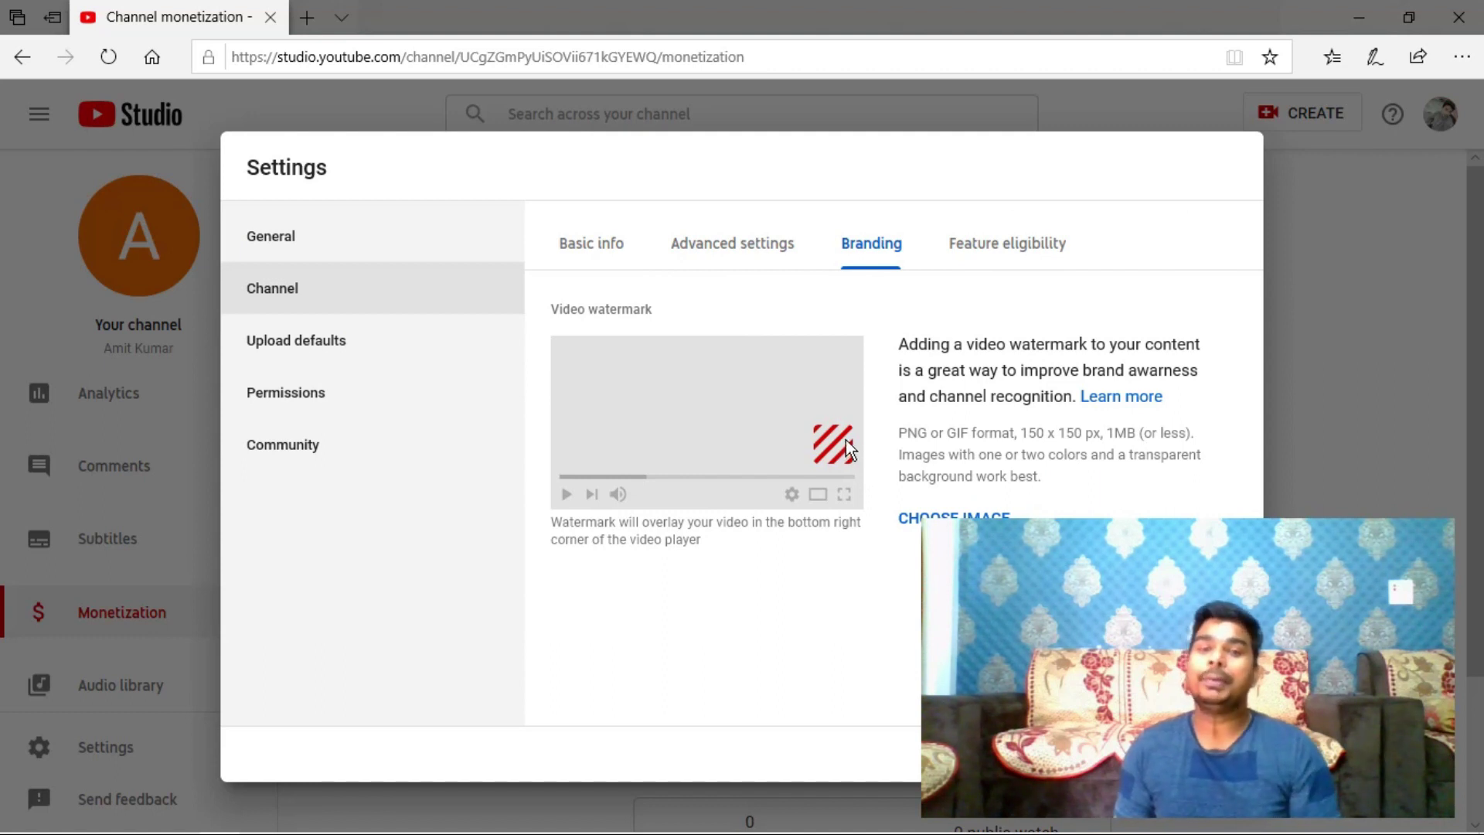
- Review the default title and description fields in the basic info of the upload defaults
click(278, 340)
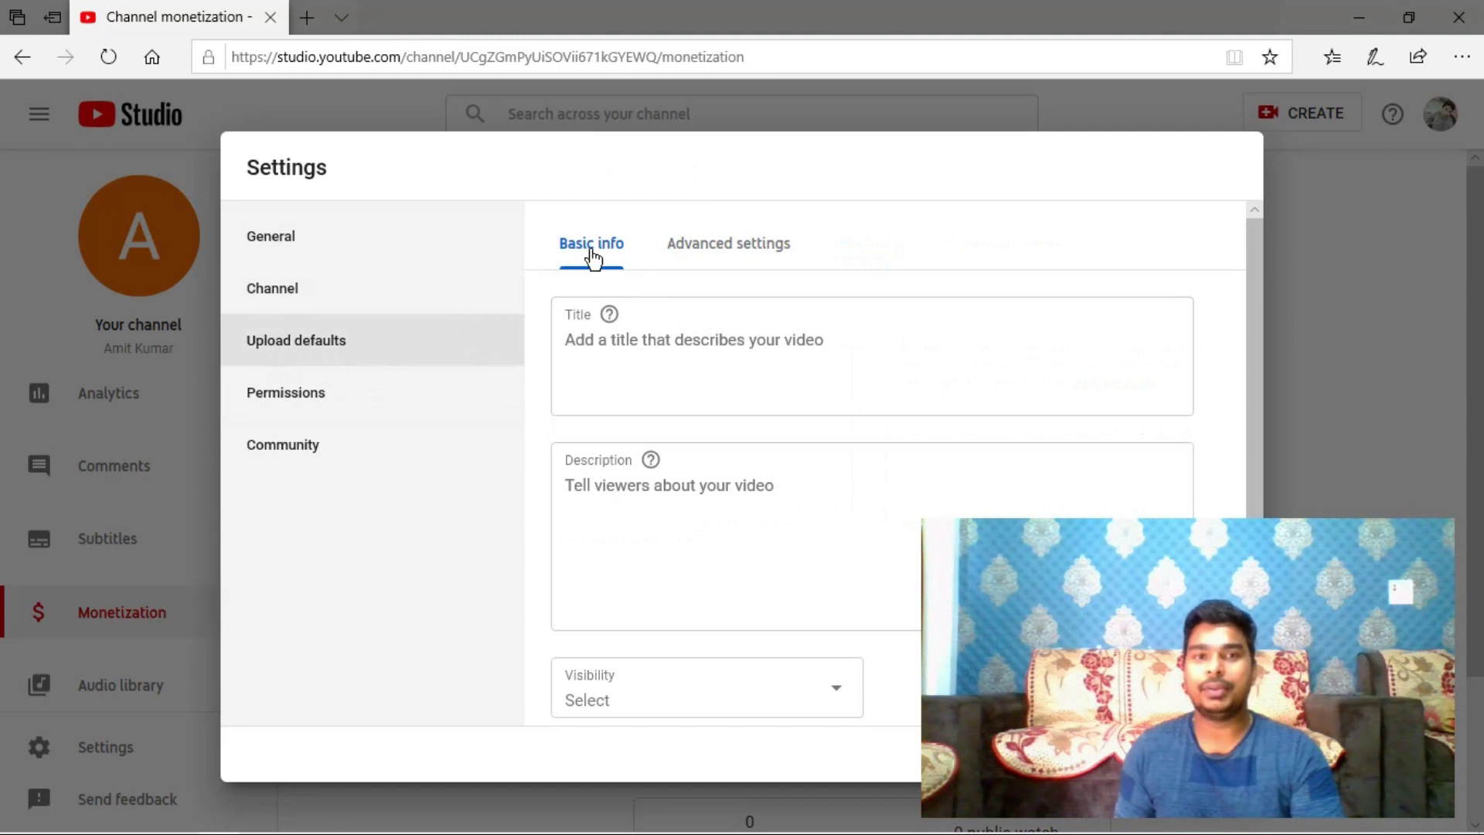
click(597, 356)
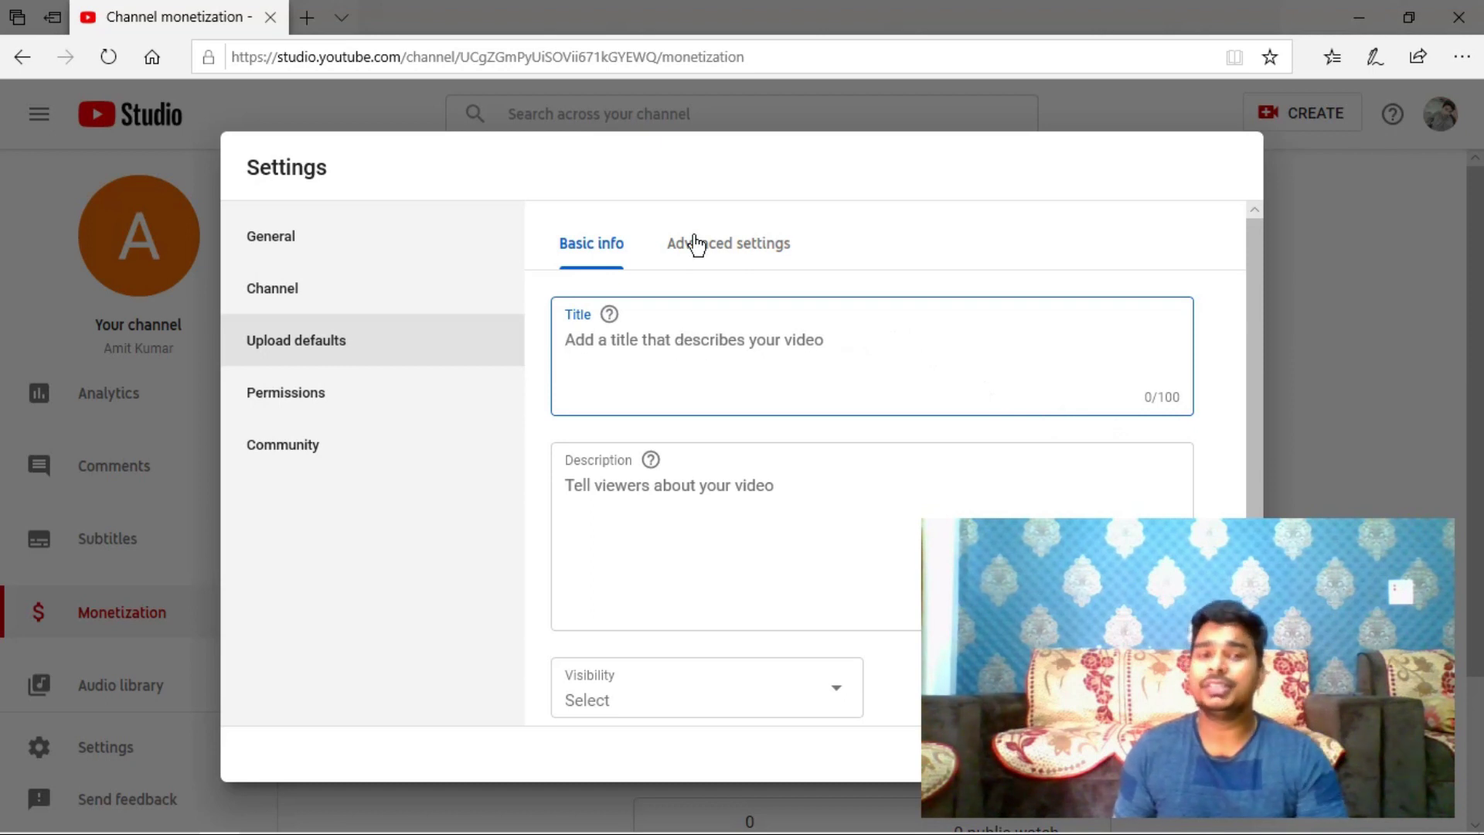
click(640, 505)
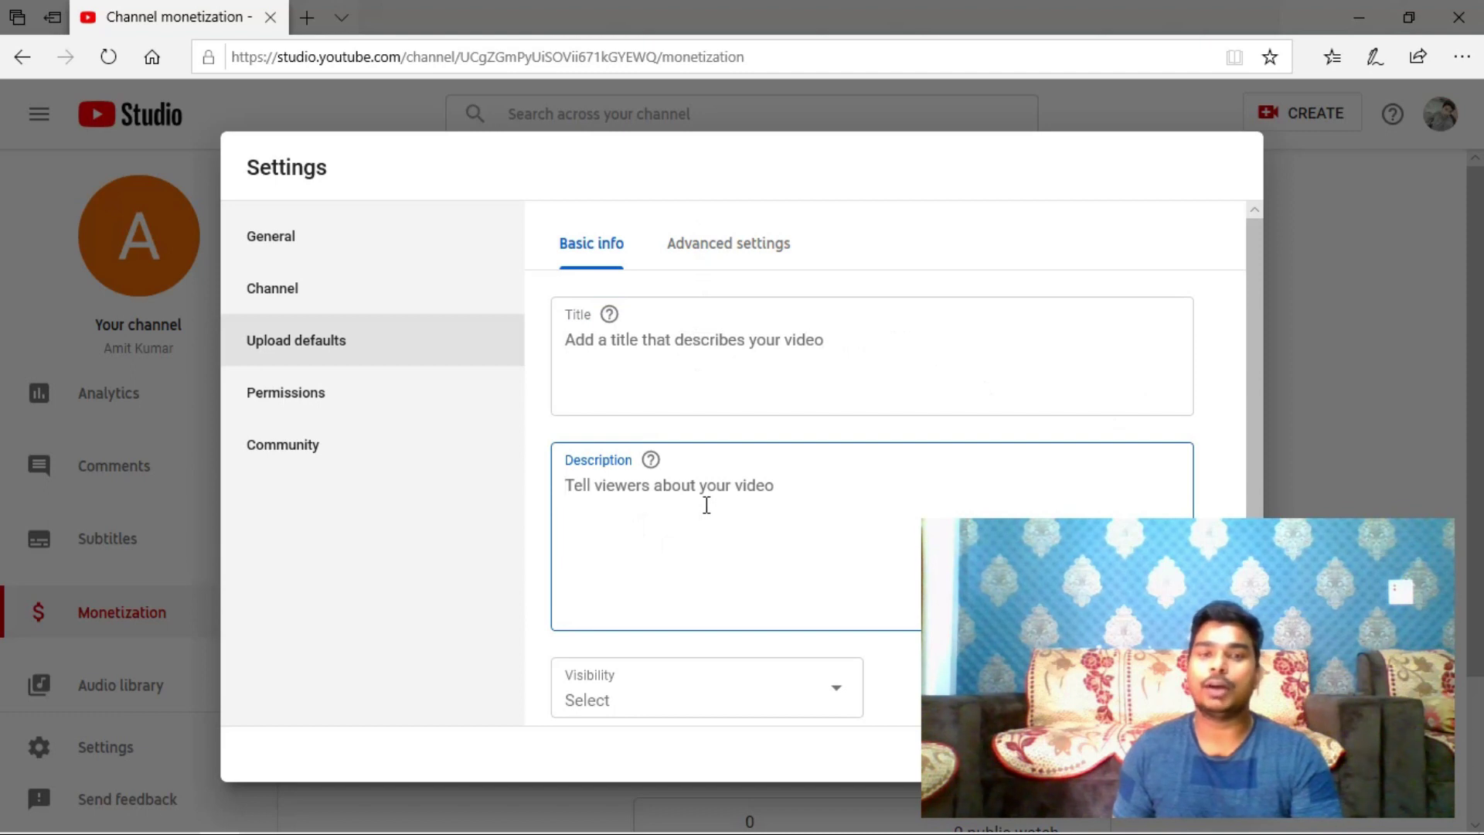
- In the advanced upload defaults, look at the license options and set the default video category to Science & Technology
click(762, 253)
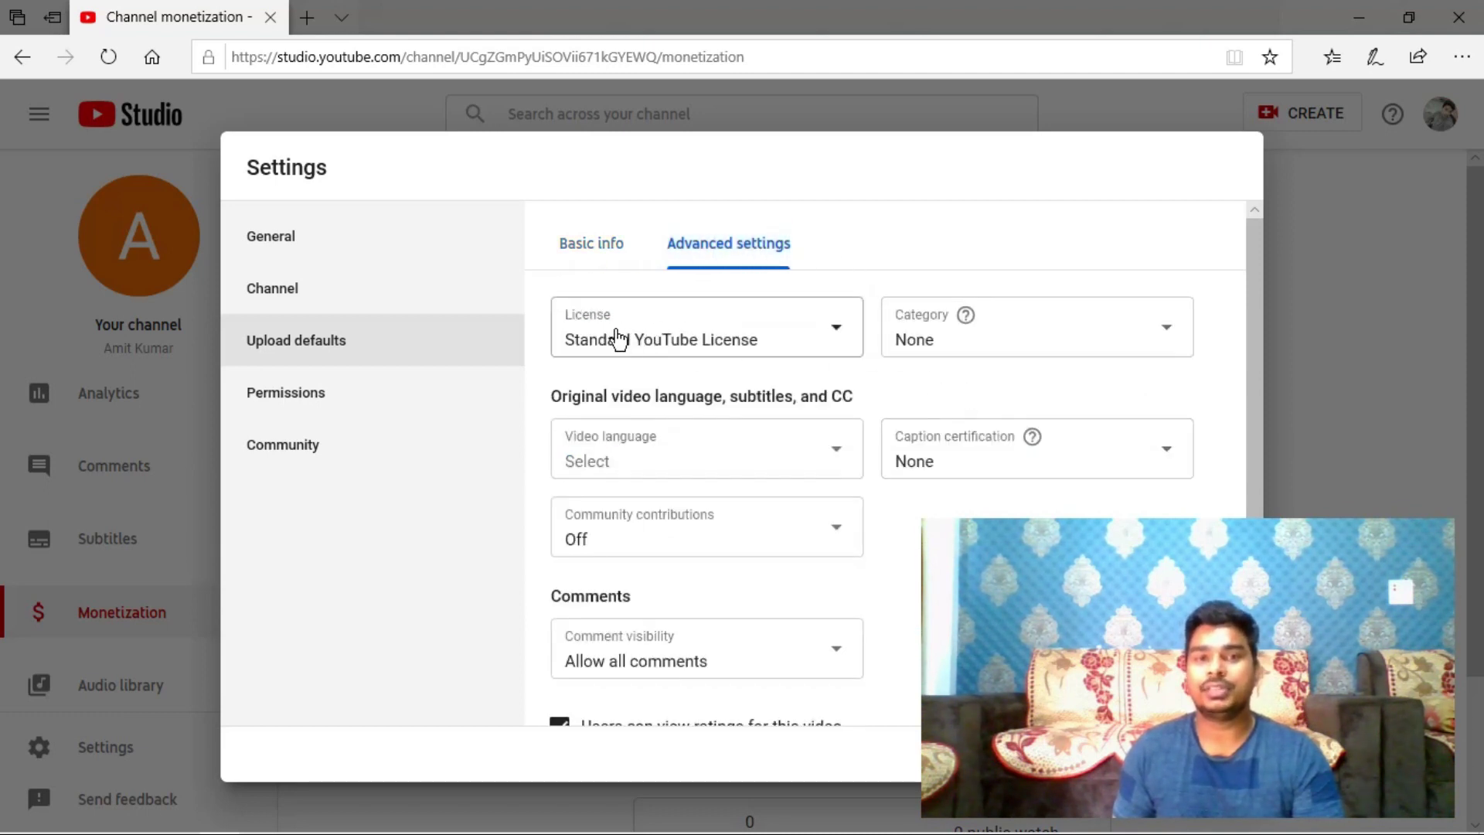
click(765, 352)
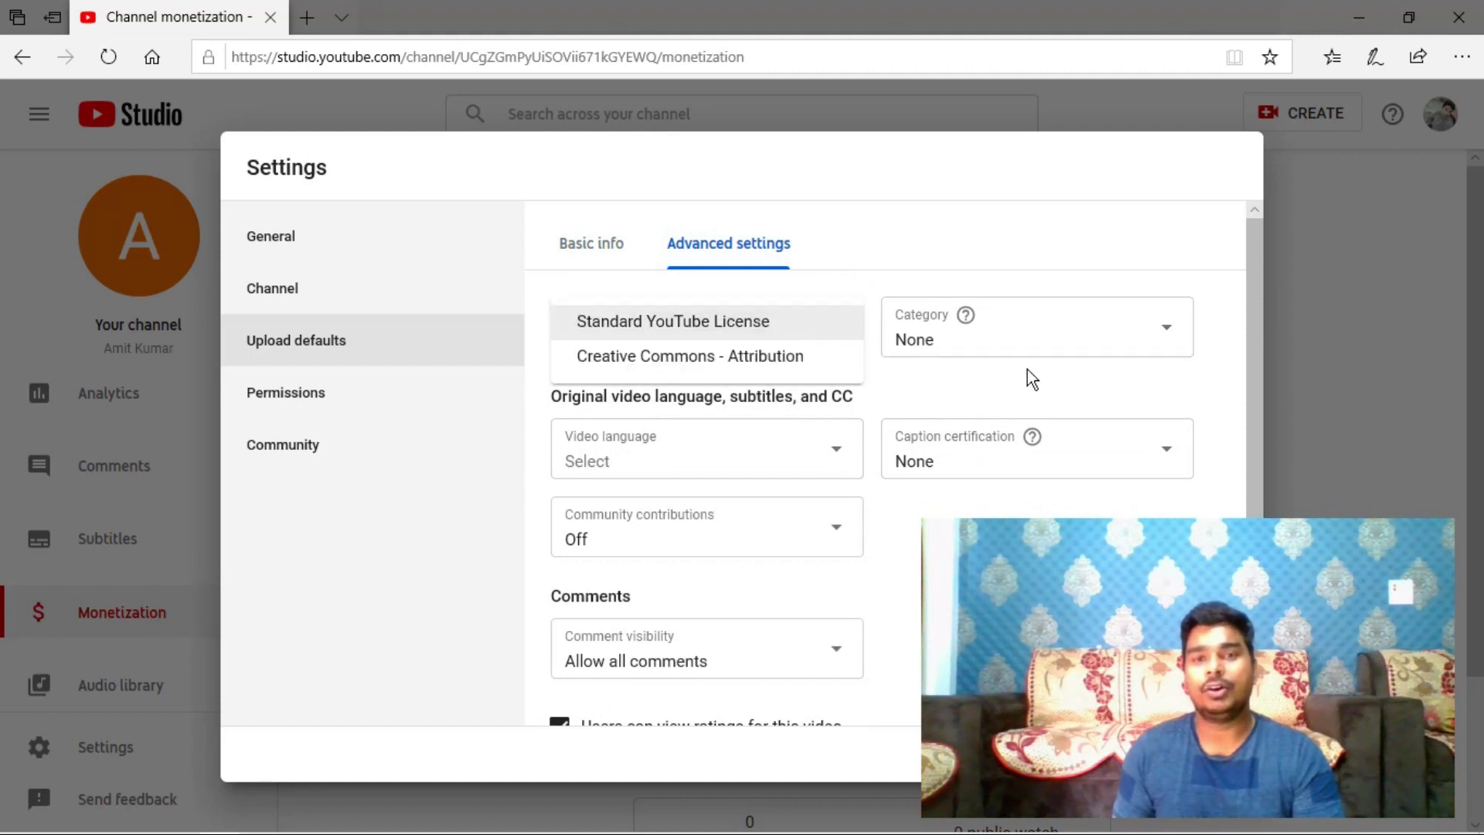
click(999, 334)
click(984, 339)
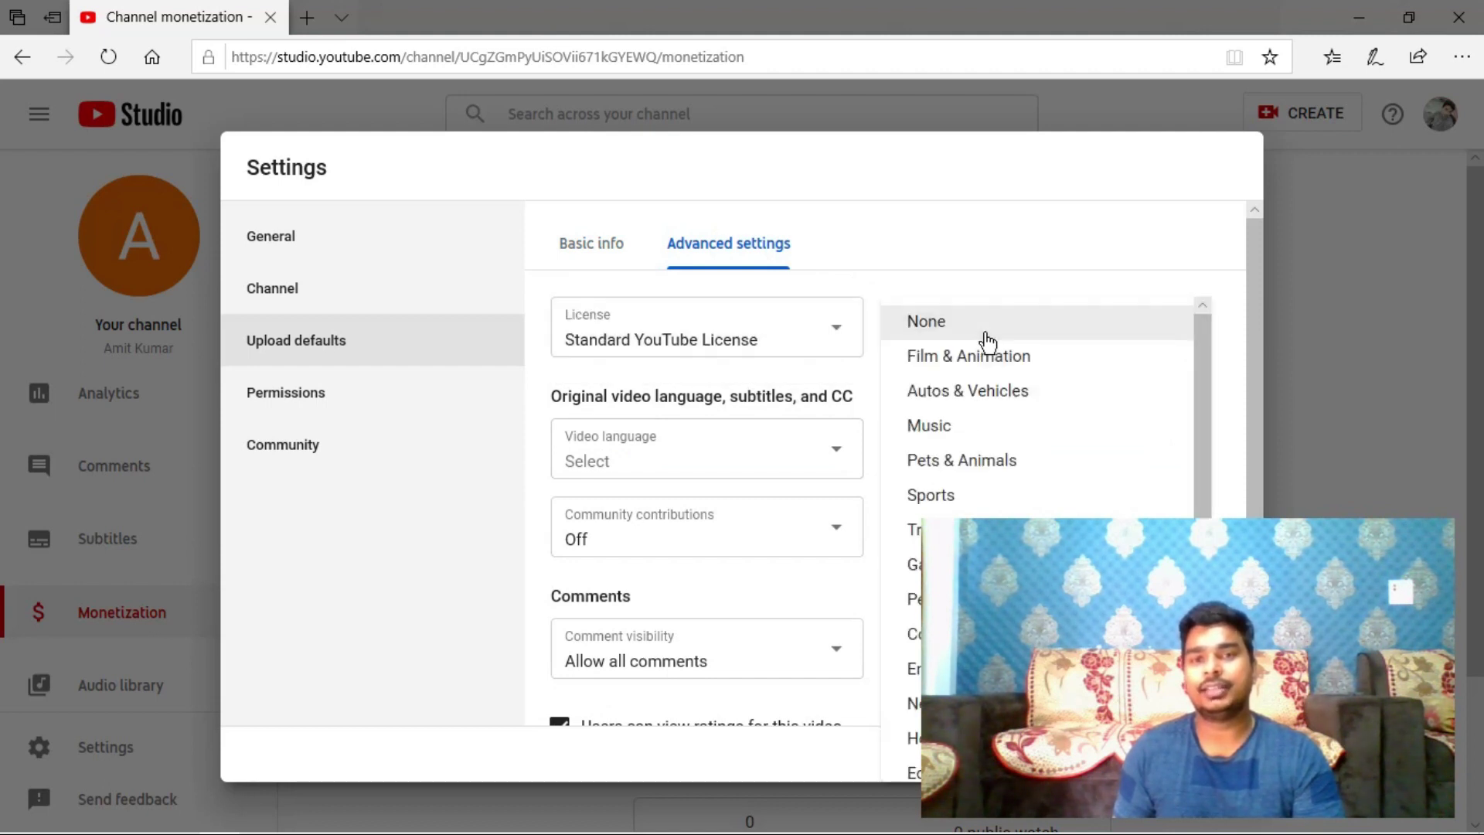
key(Down)
key(Down)
key(Down)
key(Down)
key(Down)
key(Down)
key(Down)
key(Down)
key(Down)
key(Down)
key(Down)
key(Down)
key(Down)
key(Down)
key(Down)
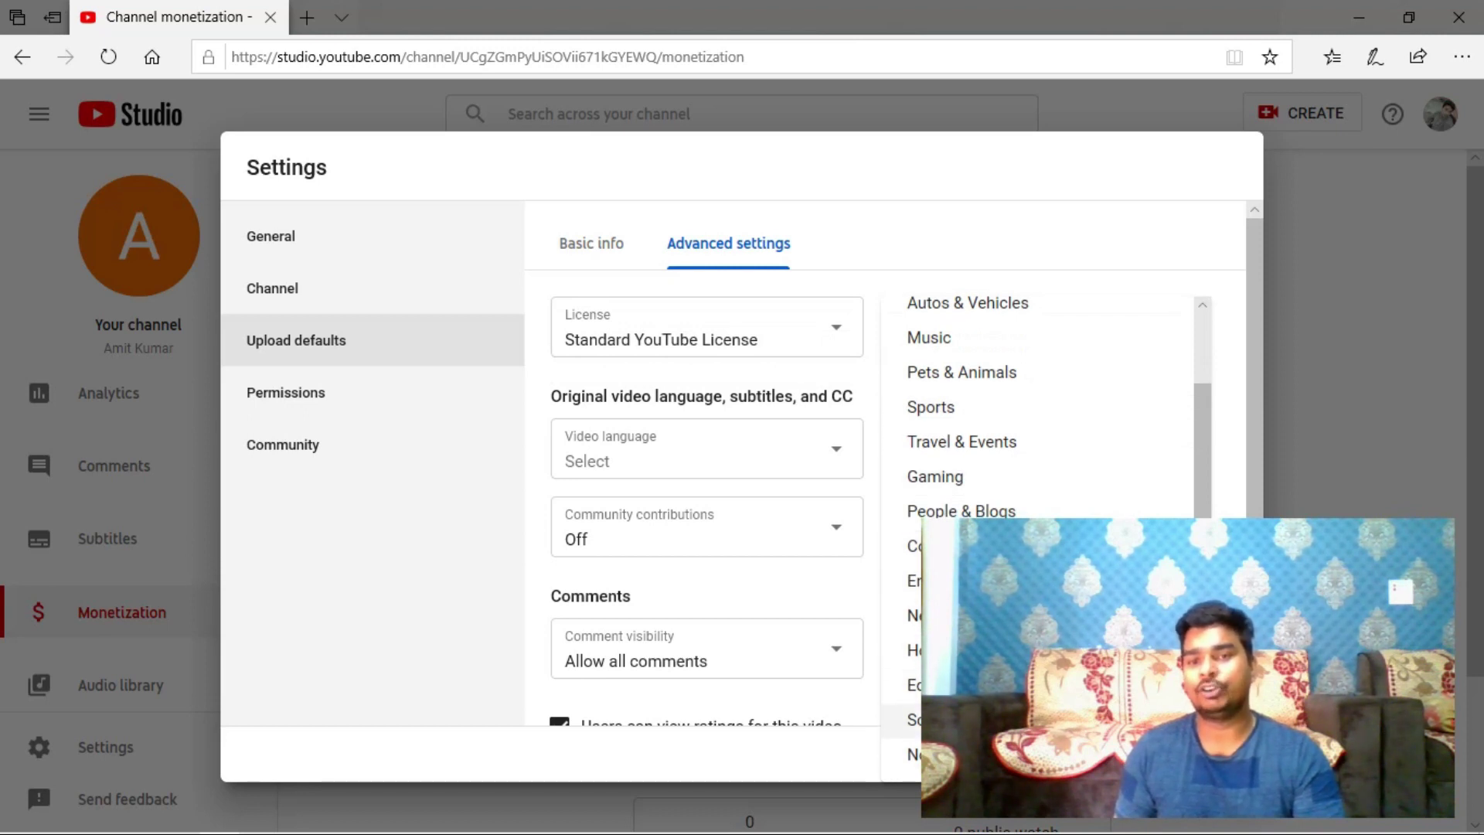
key(Return)
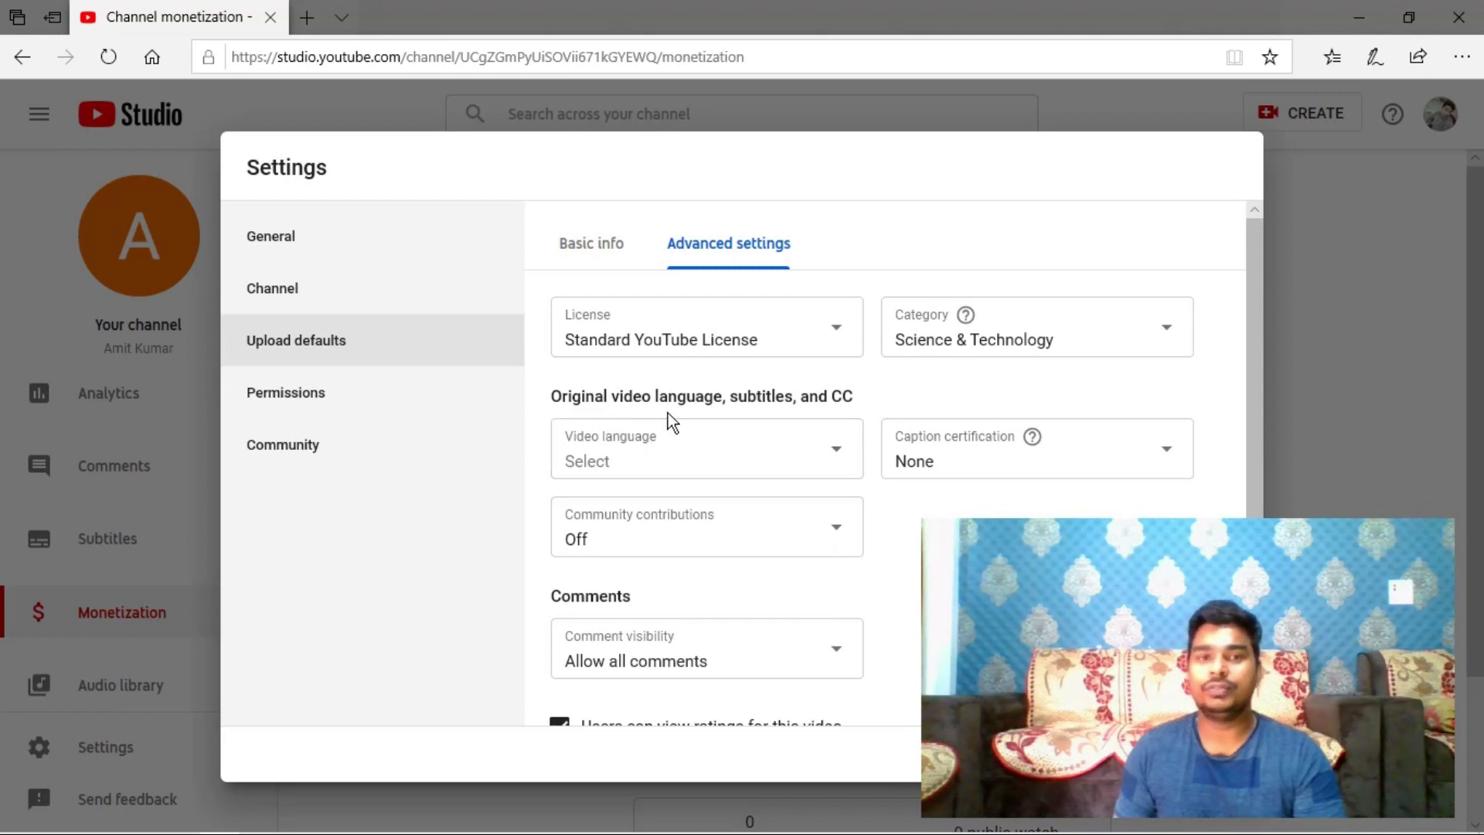
- Review the video language and comment visibility defaults for uploads, and view the channel's permissions
click(829, 466)
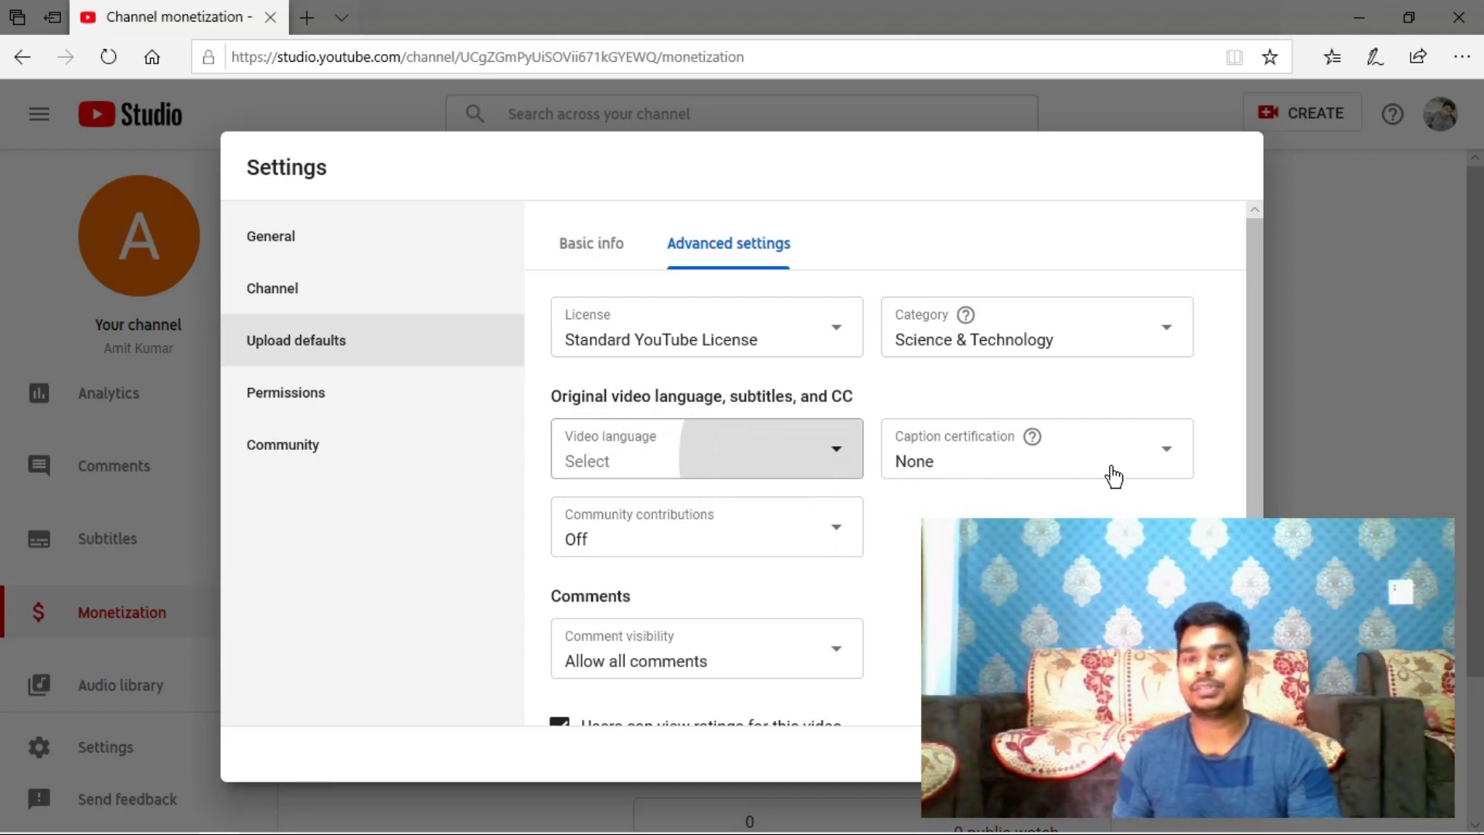
scroll(1117, 452, down, 1)
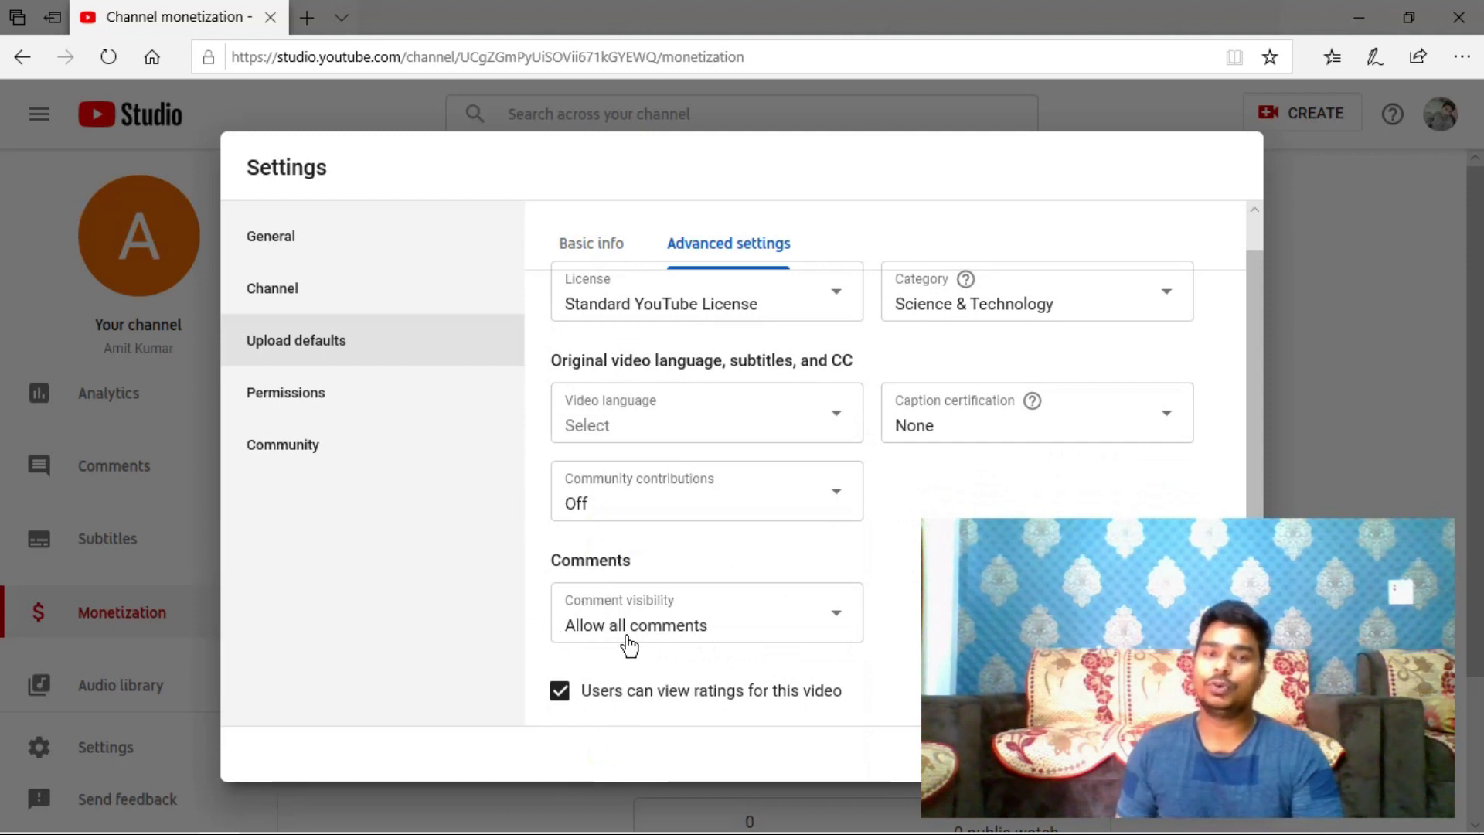
click(311, 412)
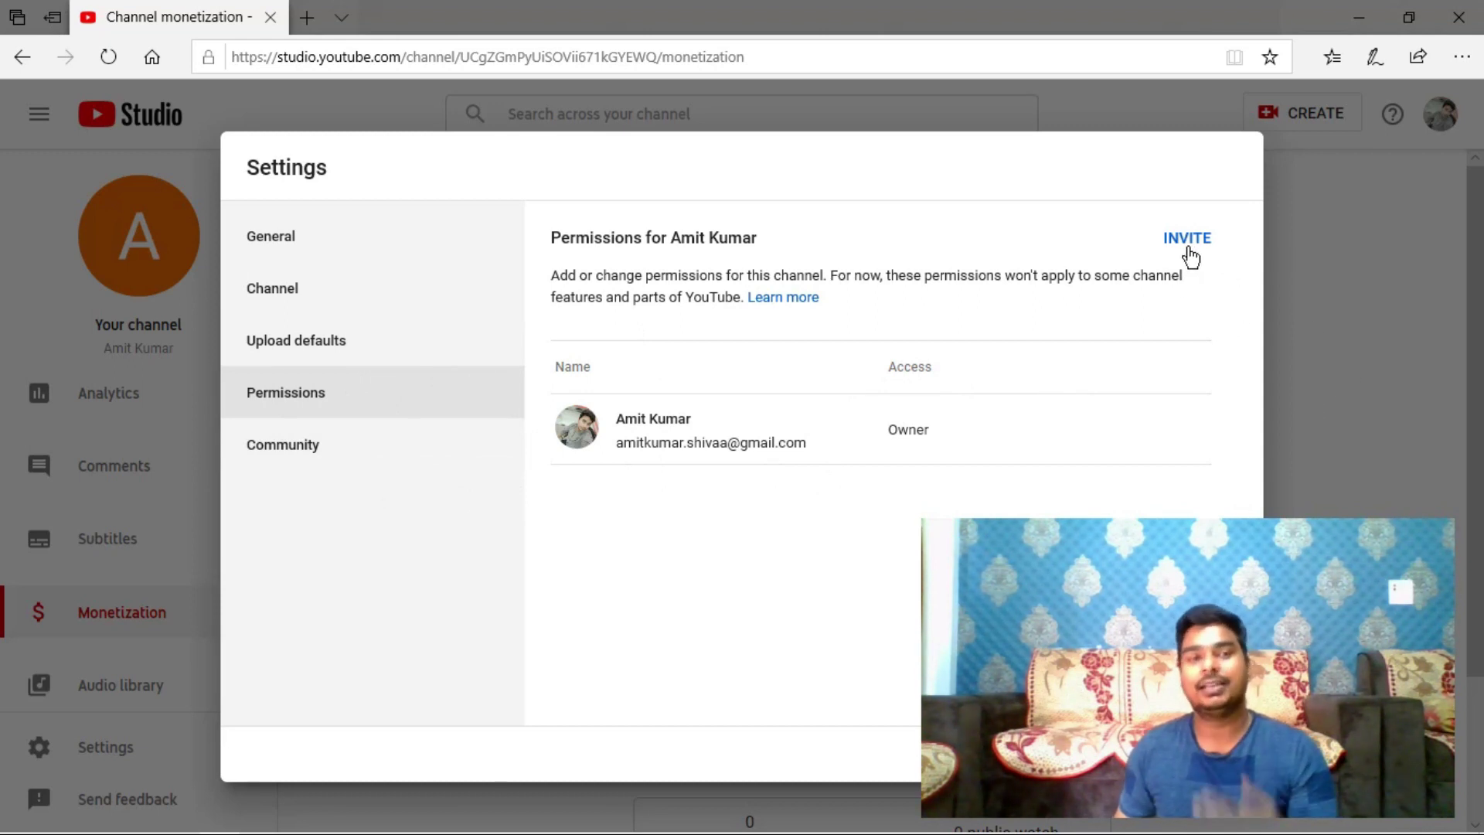
- Review the community settings' automated filters for moderators, approved users, hidden users and blocked words
click(283, 464)
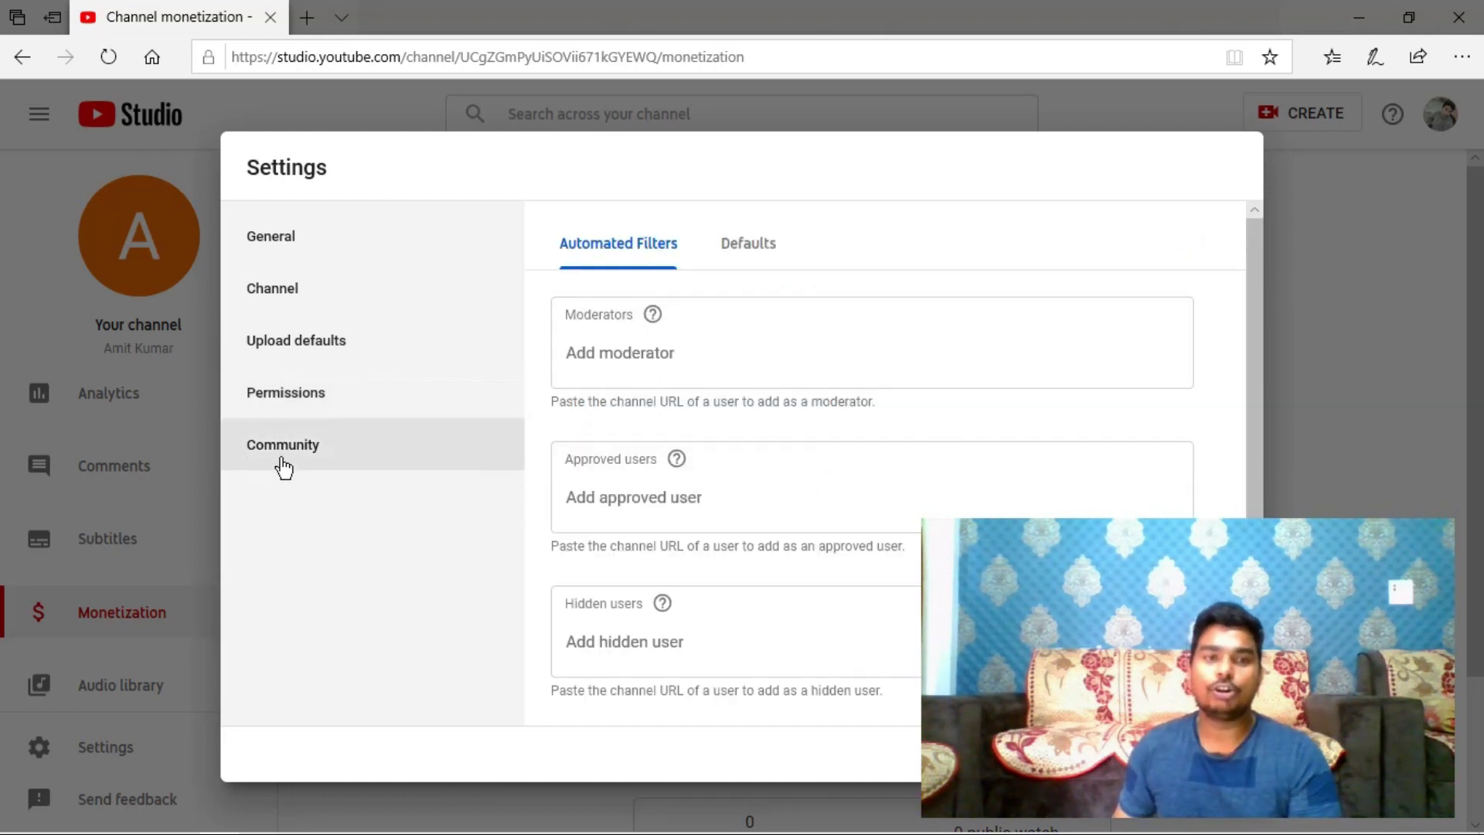
scroll(634, 363, down, 2)
scroll(634, 371, up, 2)
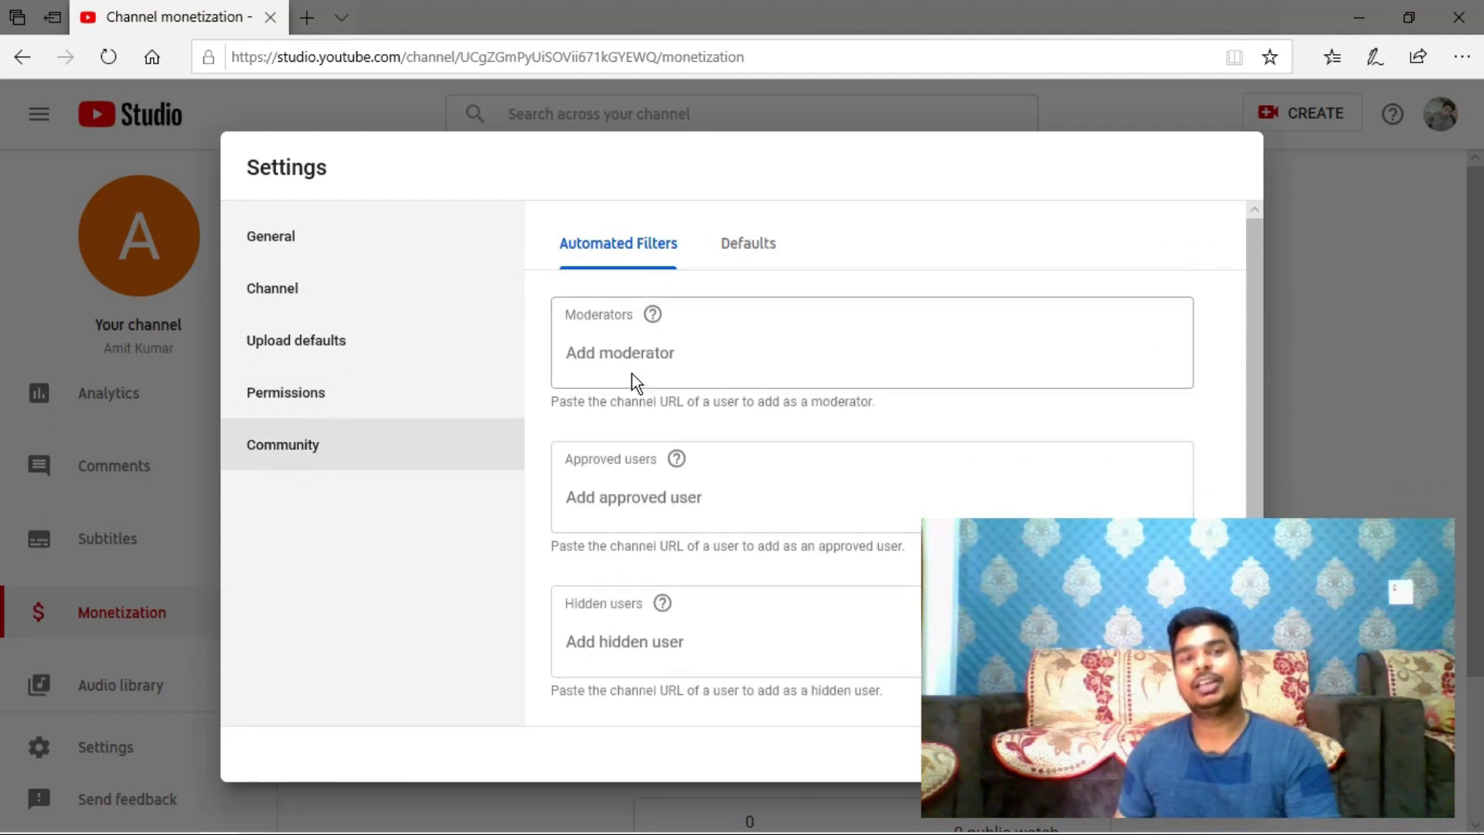
click(636, 504)
scroll(787, 485, down, 2)
click(696, 485)
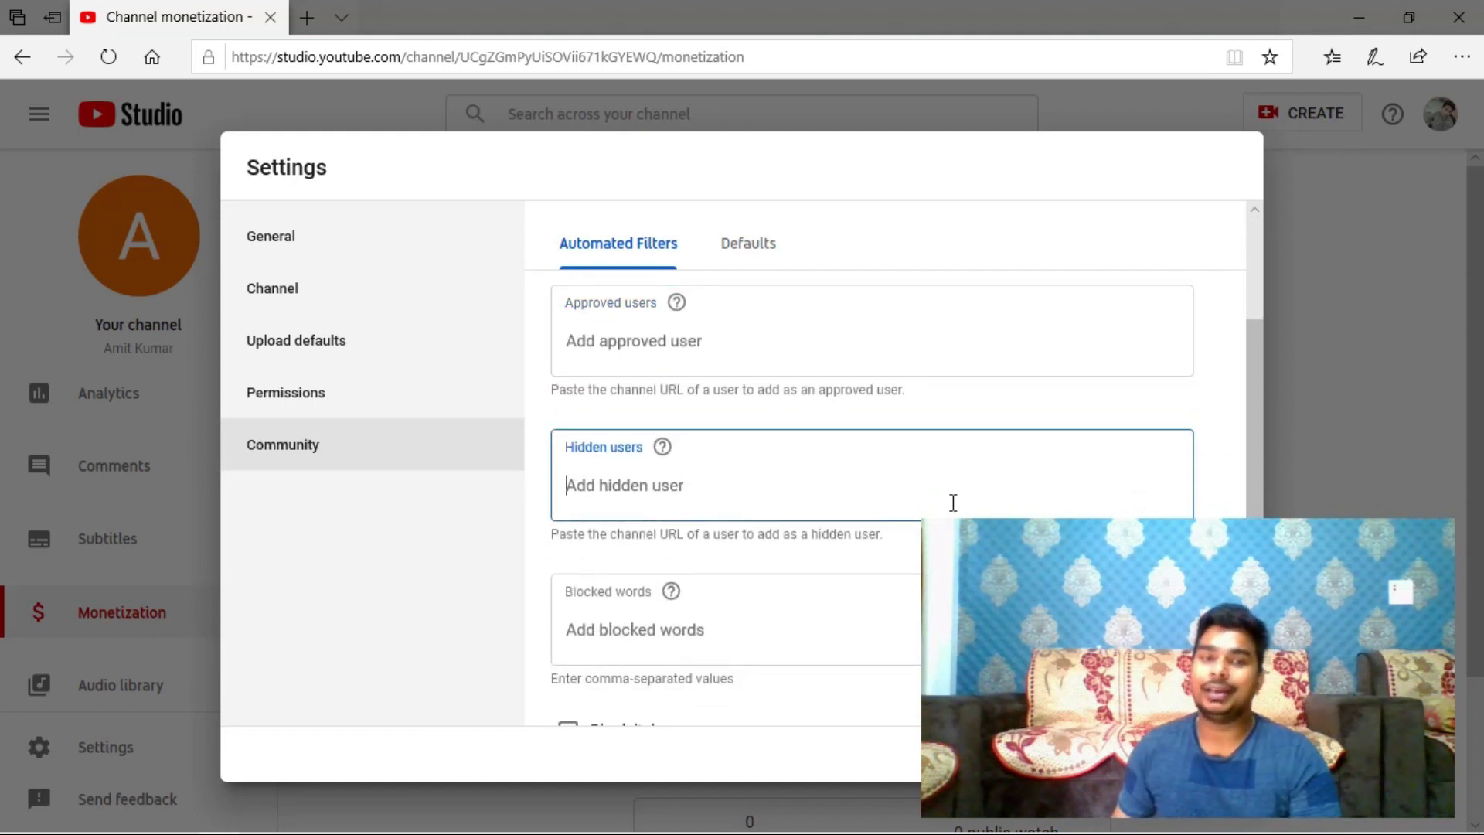
scroll(781, 510, down, 1)
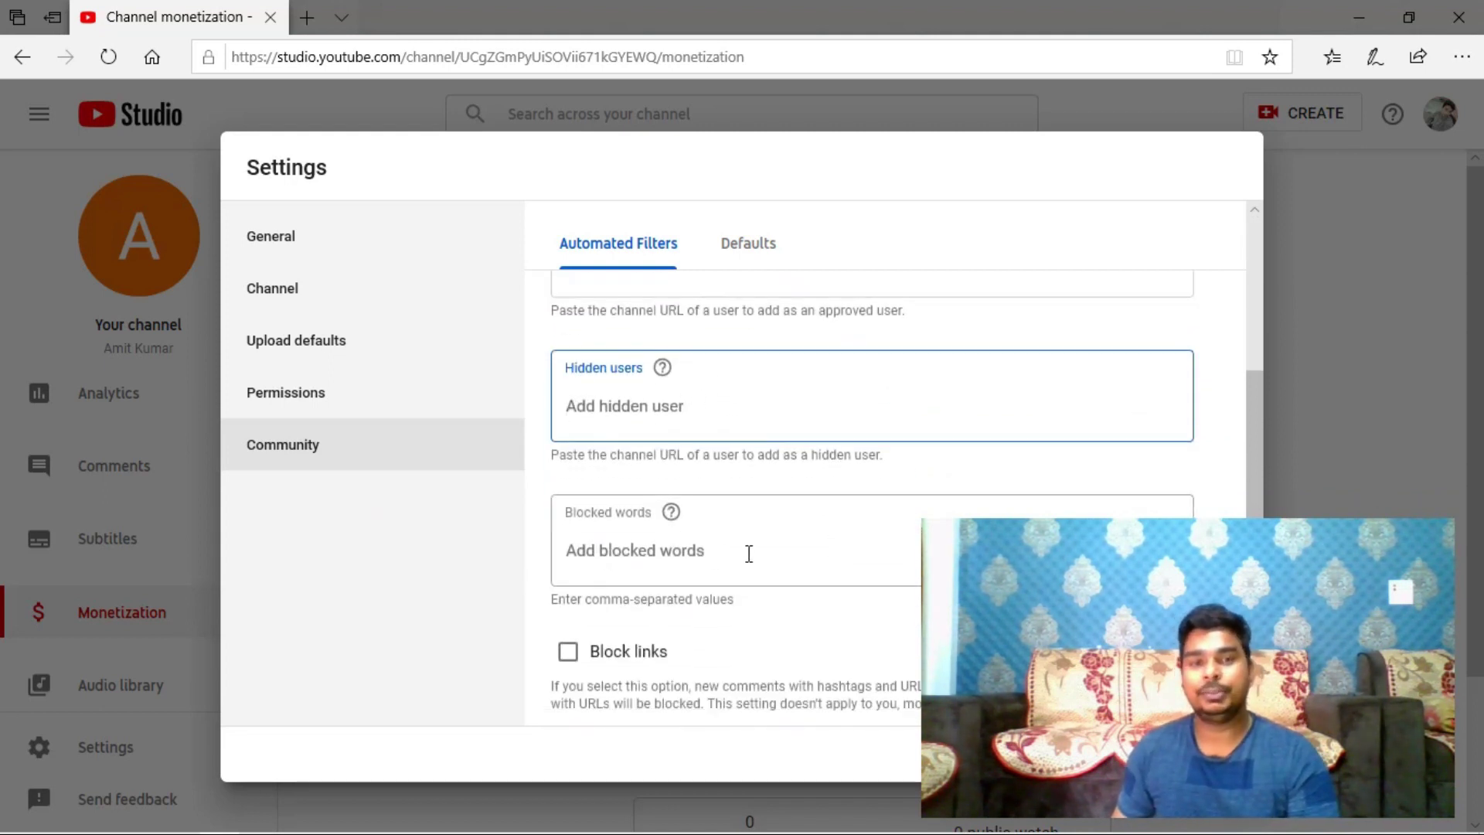
click(816, 553)
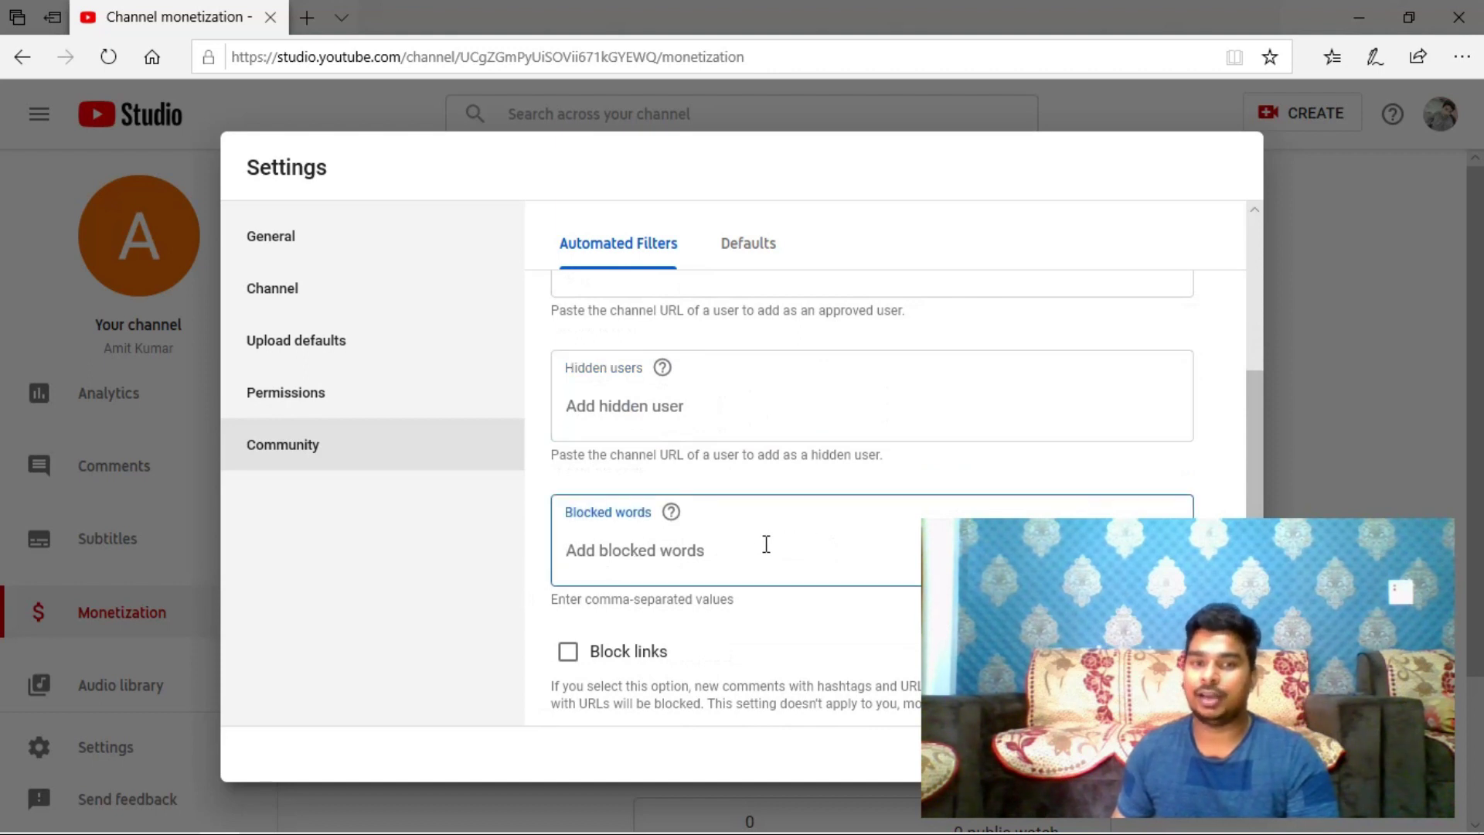
scroll(796, 541, up, 2)
- Examine the default comment options for new videos and the Discussions tab in the community settings
click(766, 255)
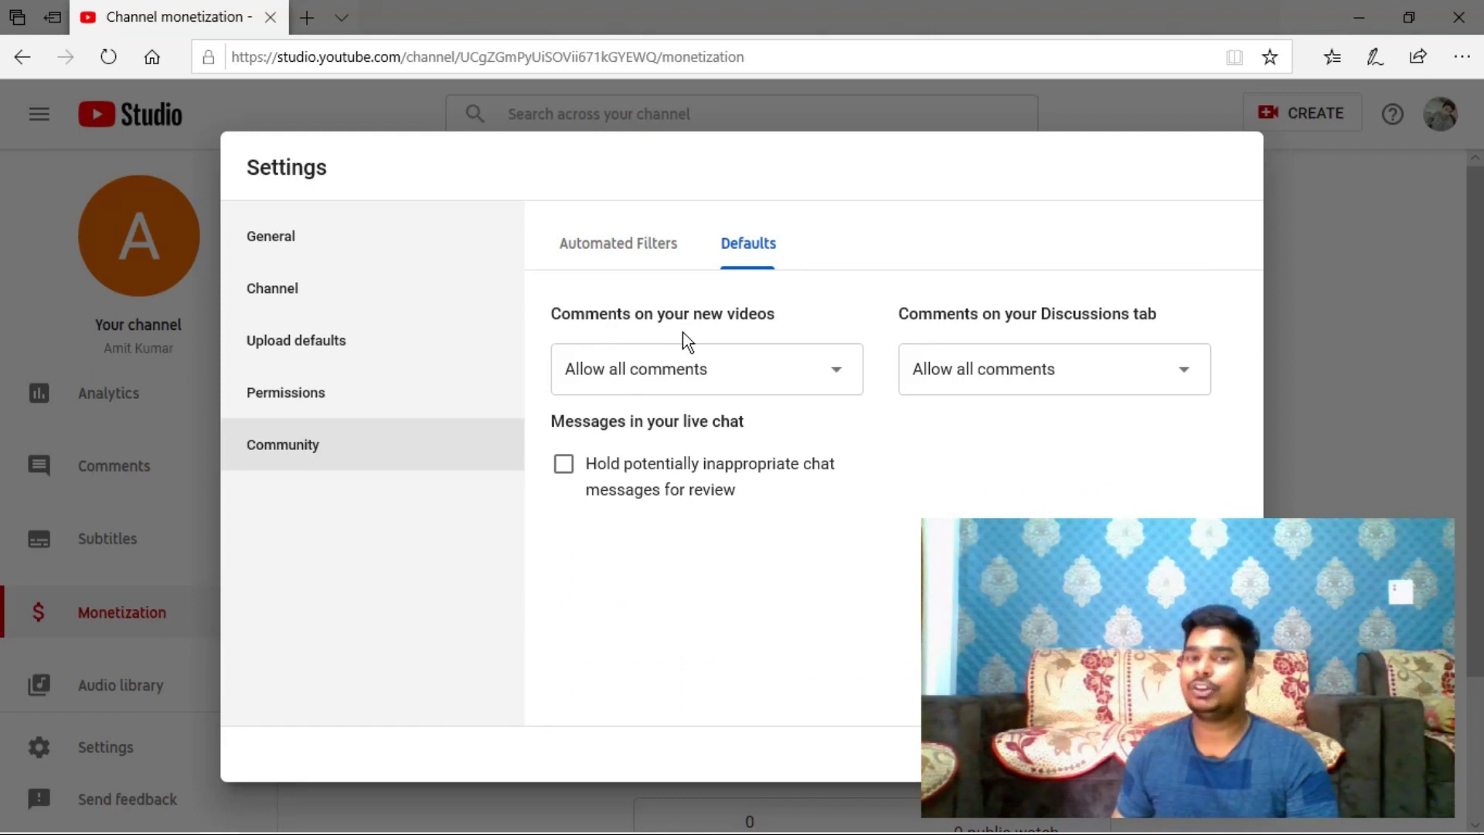
click(831, 379)
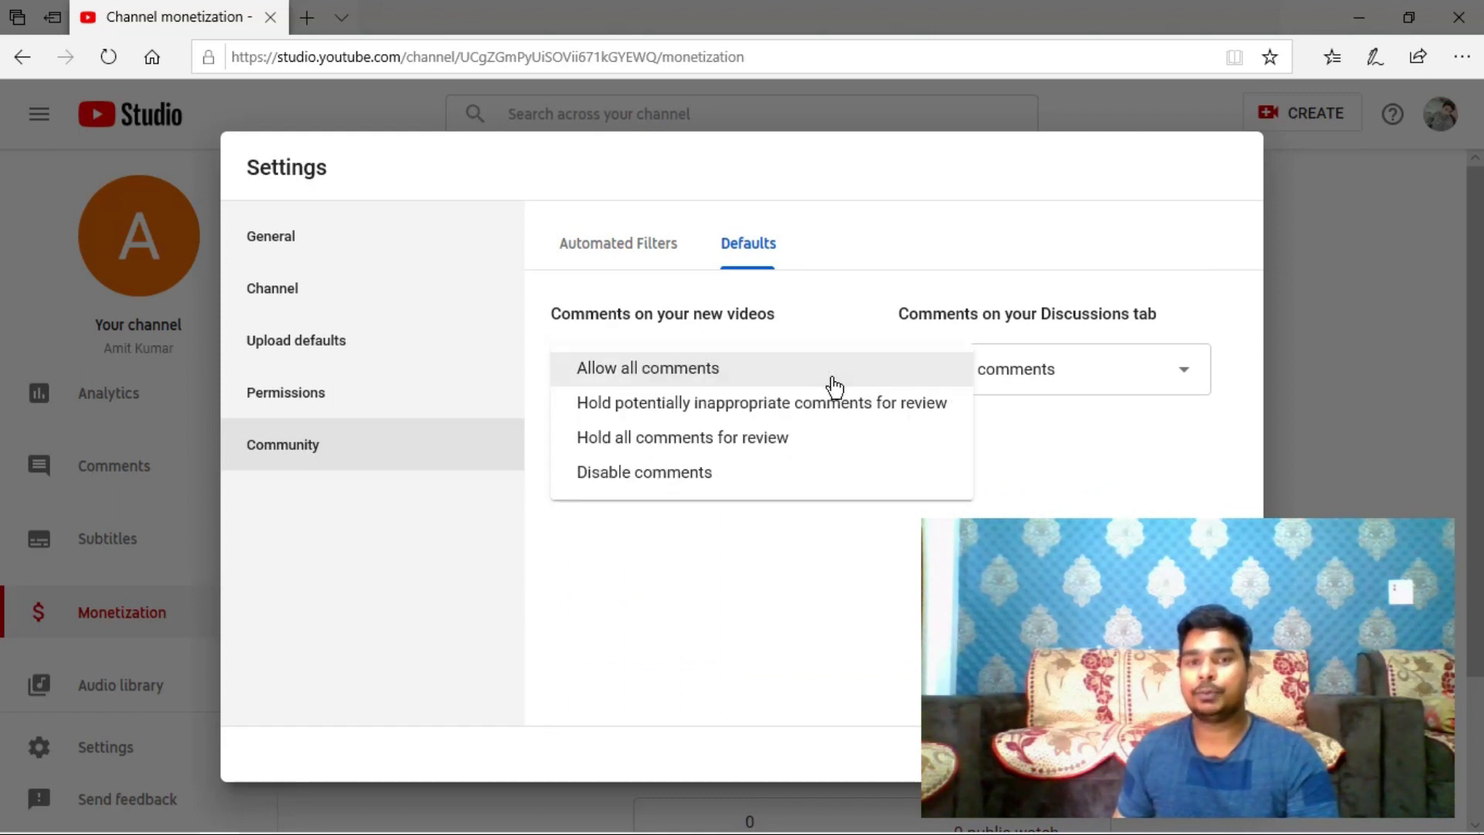
click(847, 336)
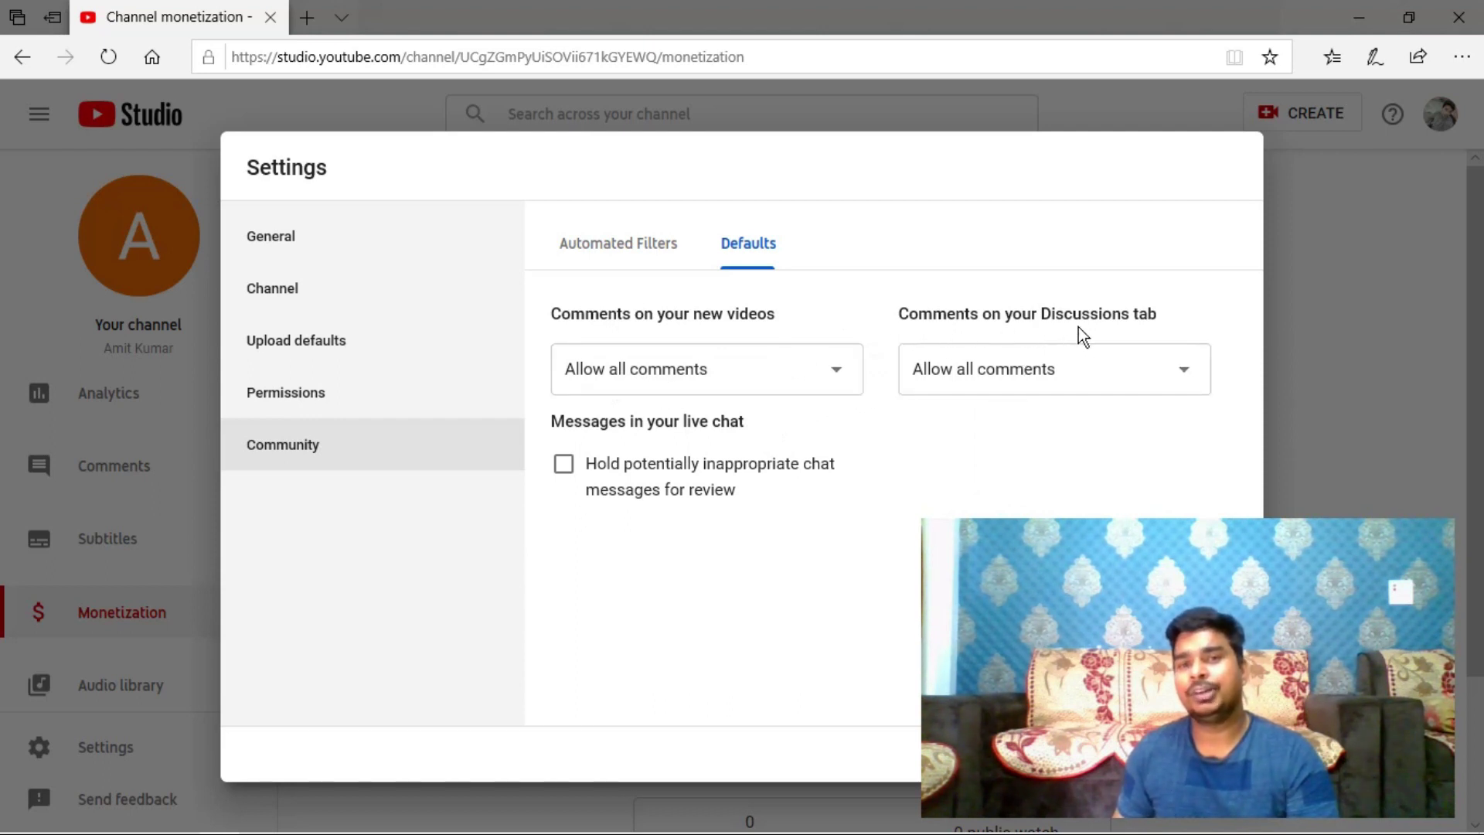
click(1195, 381)
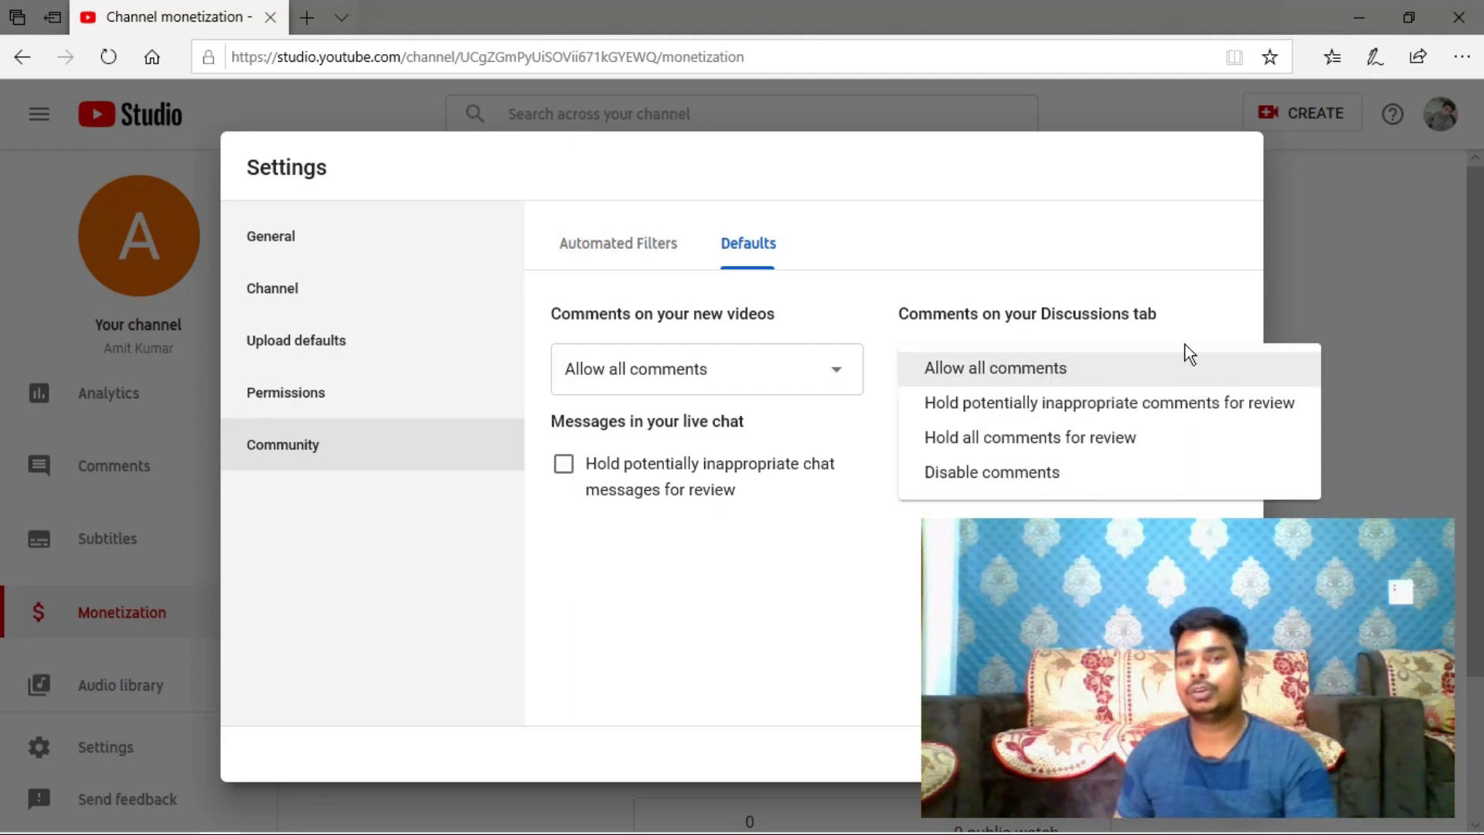
click(1204, 322)
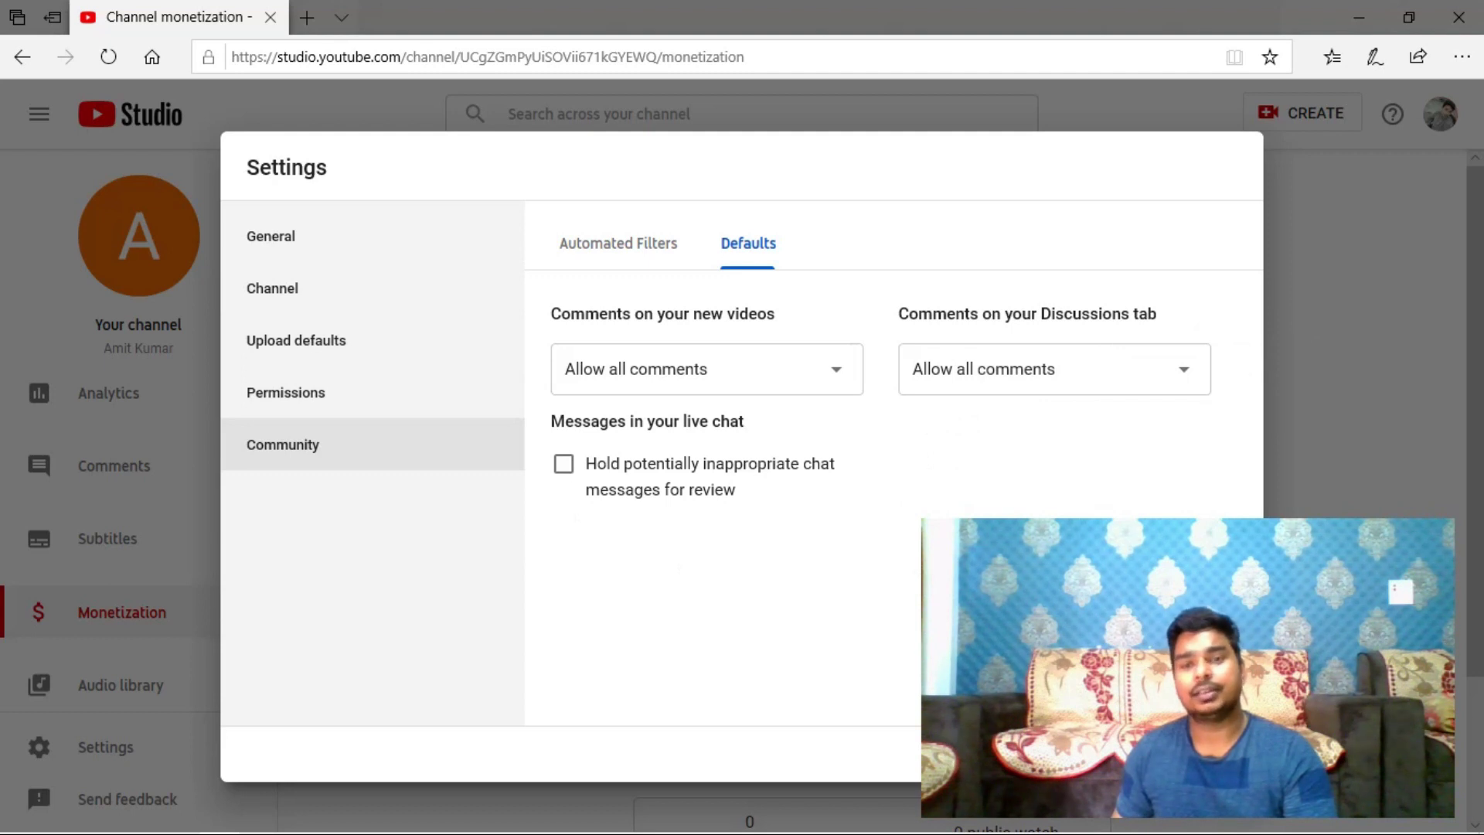
- Close the channel settings and return to the channel dashboard
key(Escape)
scroll(82, 520, up, 3)
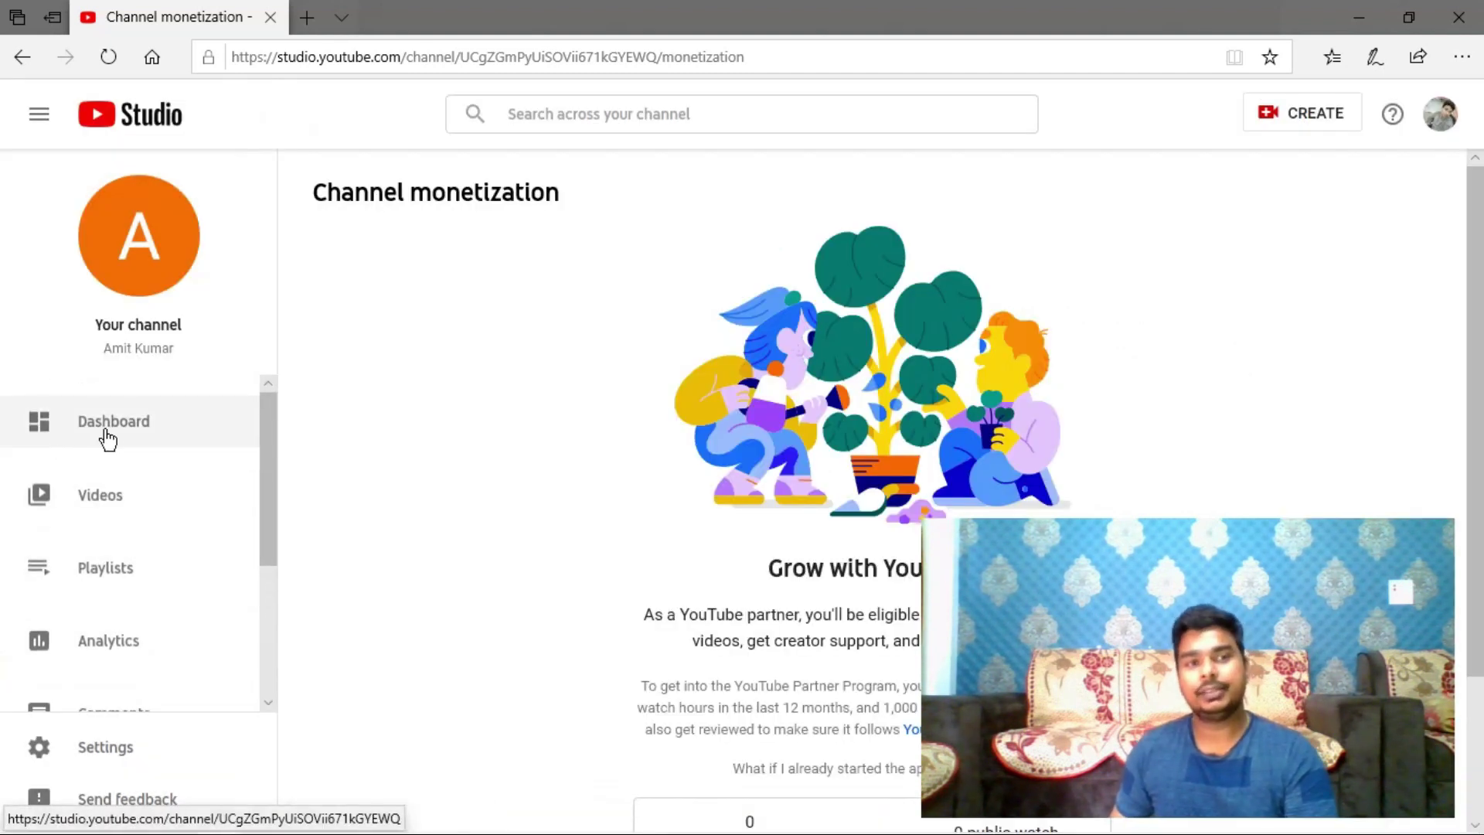
click(108, 440)
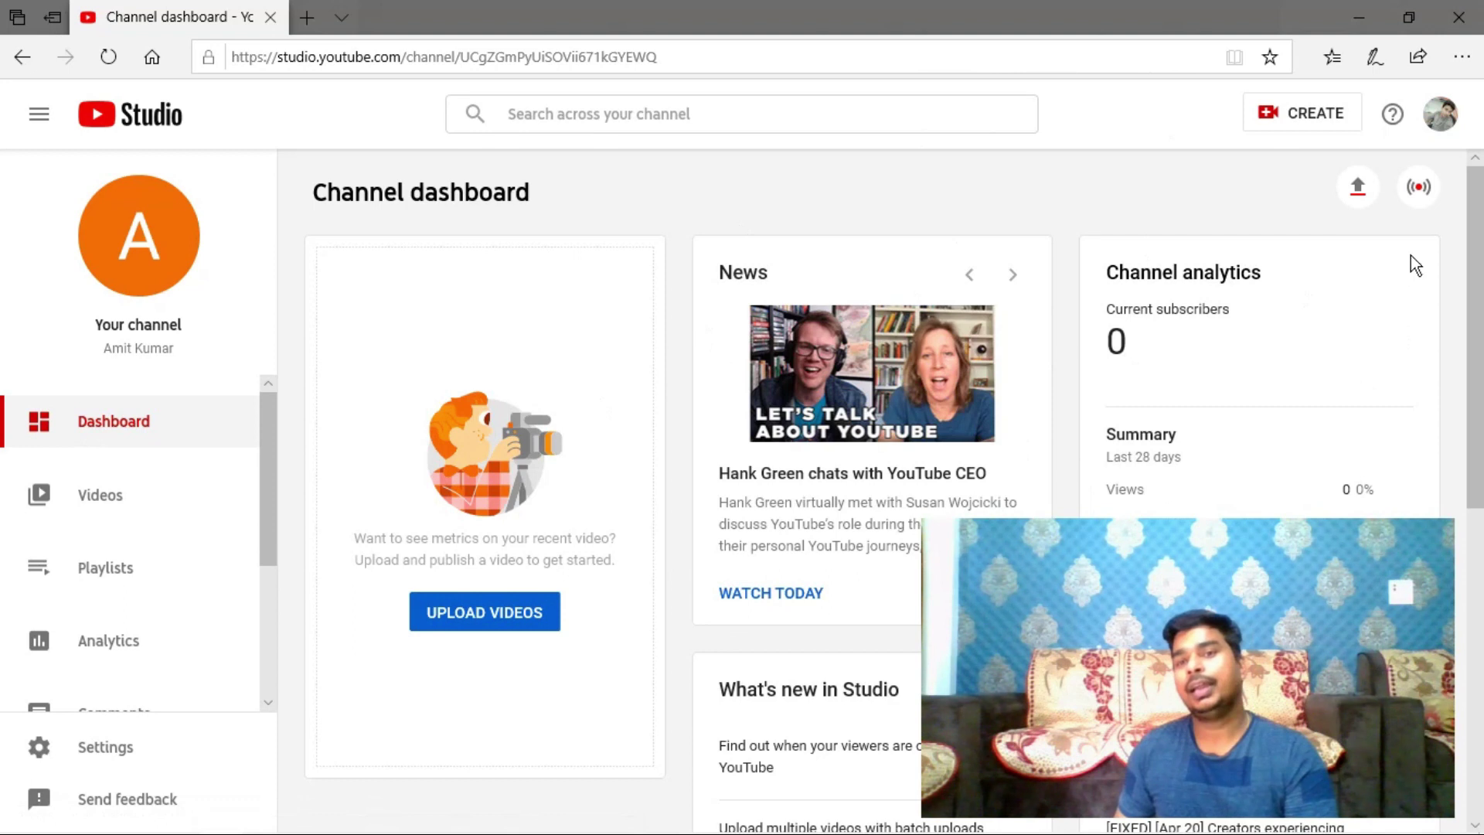